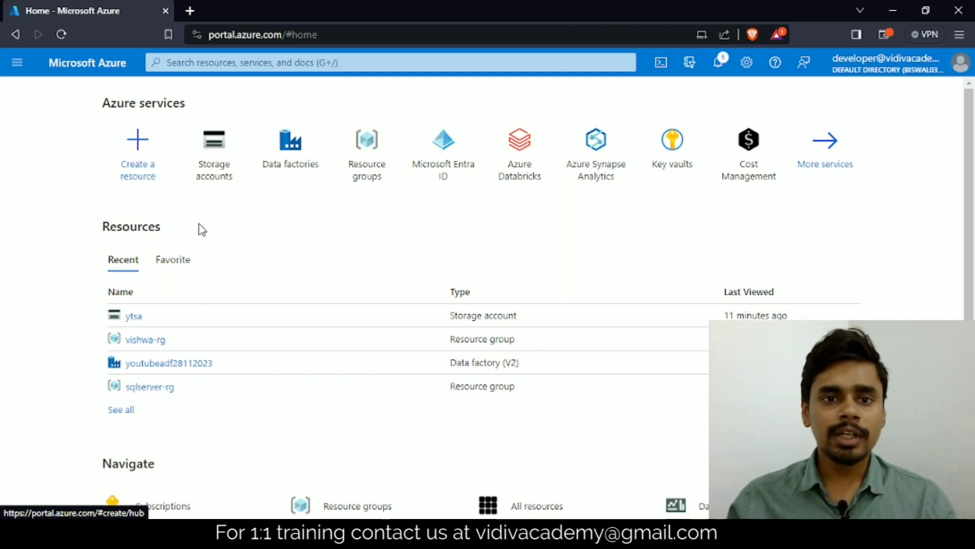
# Step: Find the Storage accounts service and start creating a new storage account
pyautogui.click(246, 63)
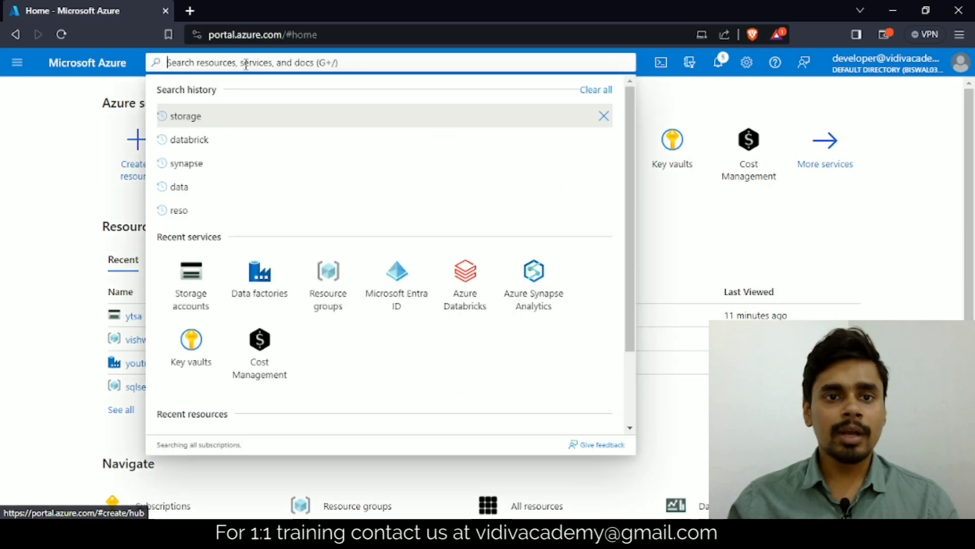
pyautogui.write('s')
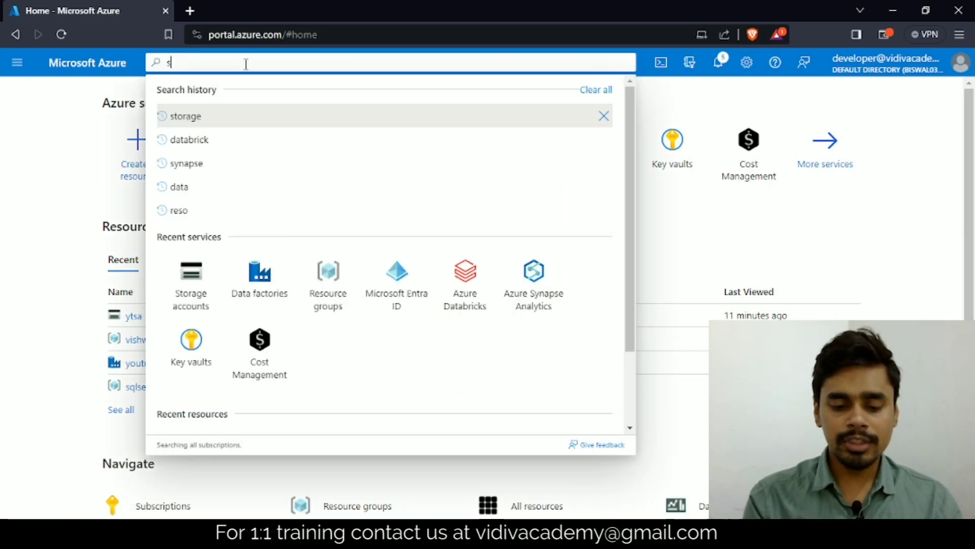
pyautogui.write('toarge')
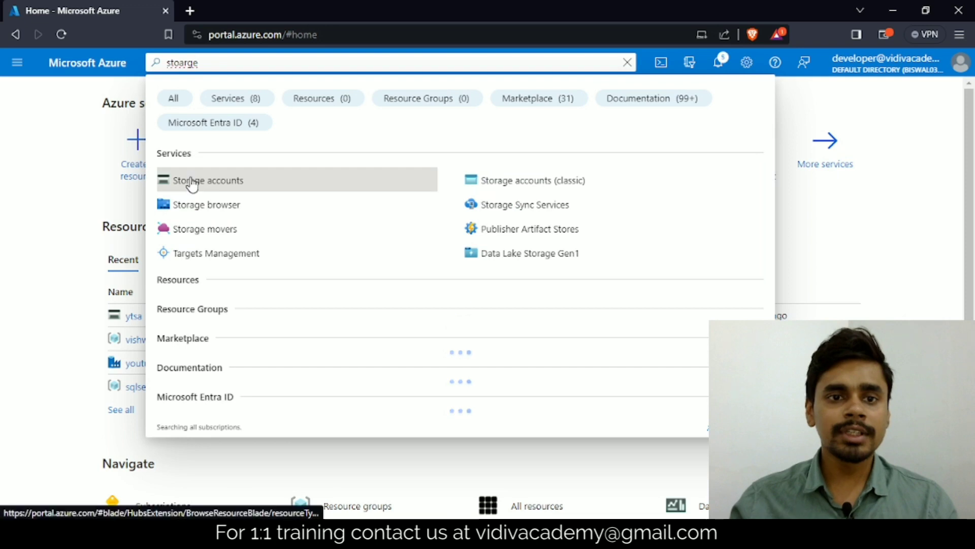
pyautogui.click(192, 181)
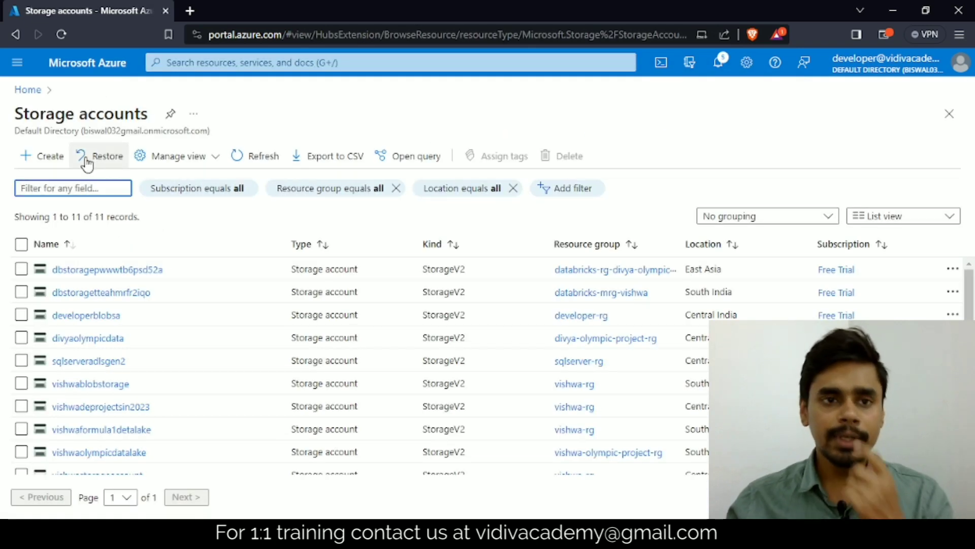
pyautogui.click(35, 162)
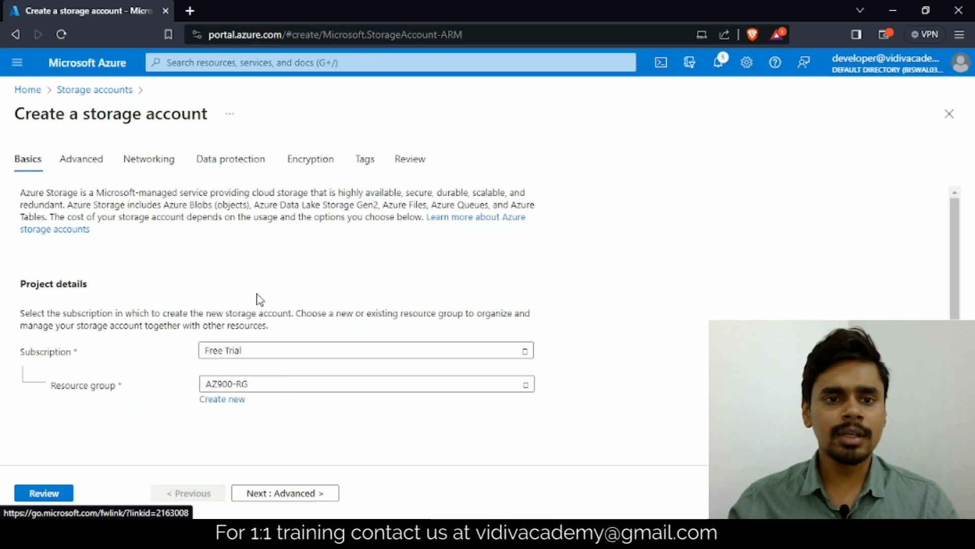
# Step: Assign the new storage account to the existing resource group vishwa-rg
pyautogui.scroll(-3, 301, 328)
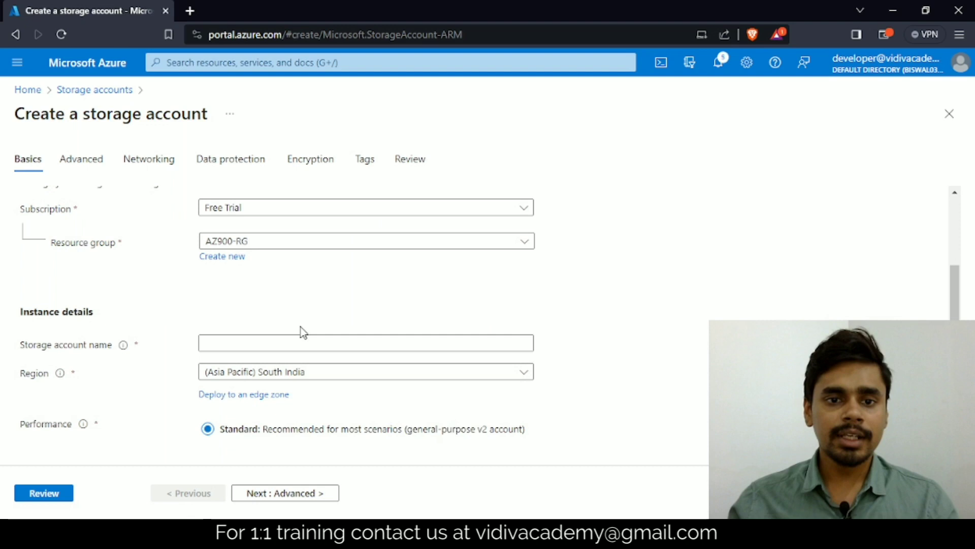
pyautogui.click(291, 242)
pyautogui.scroll(-1, 601, 326)
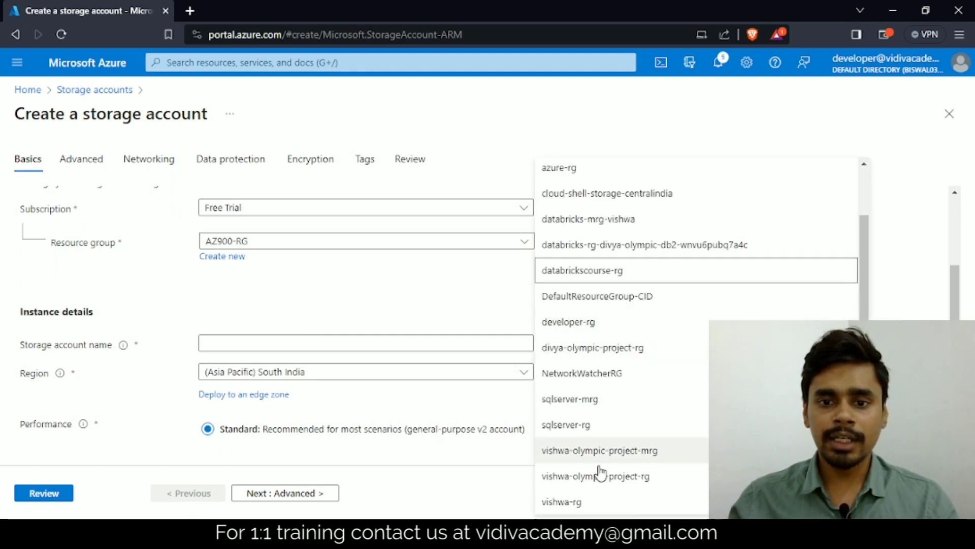
pyautogui.click(561, 502)
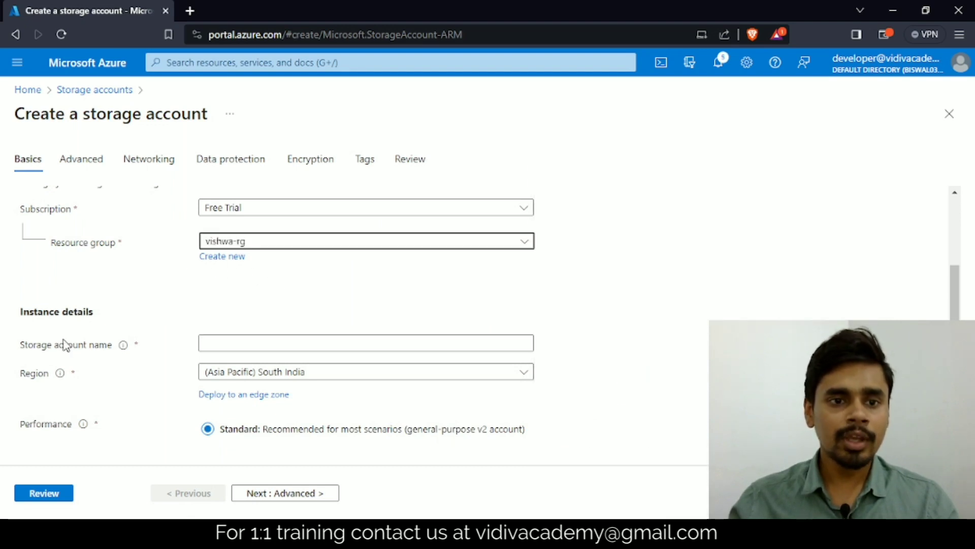
# Step: Name the new storage account adlsgen2yt
pyautogui.click(227, 345)
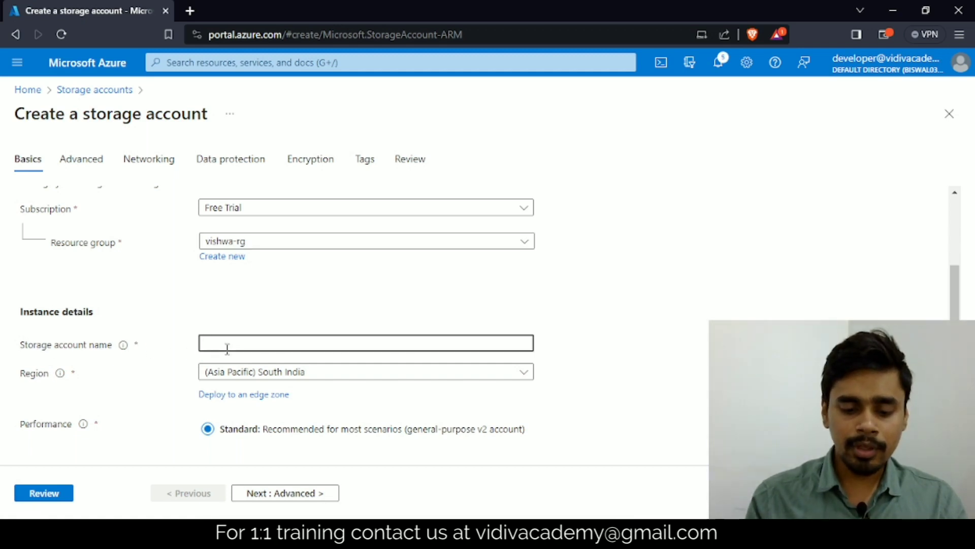
pyautogui.write('dls')
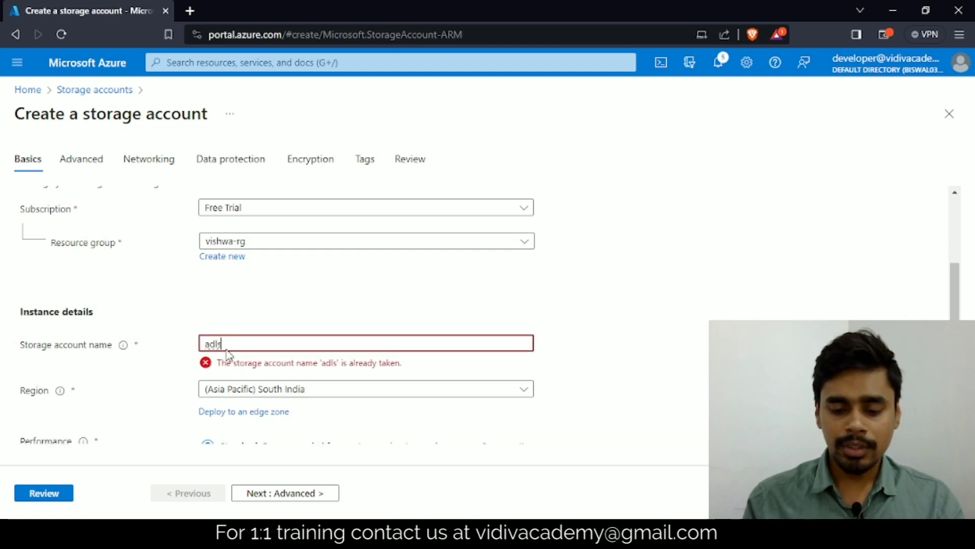
pyautogui.write('gen2')
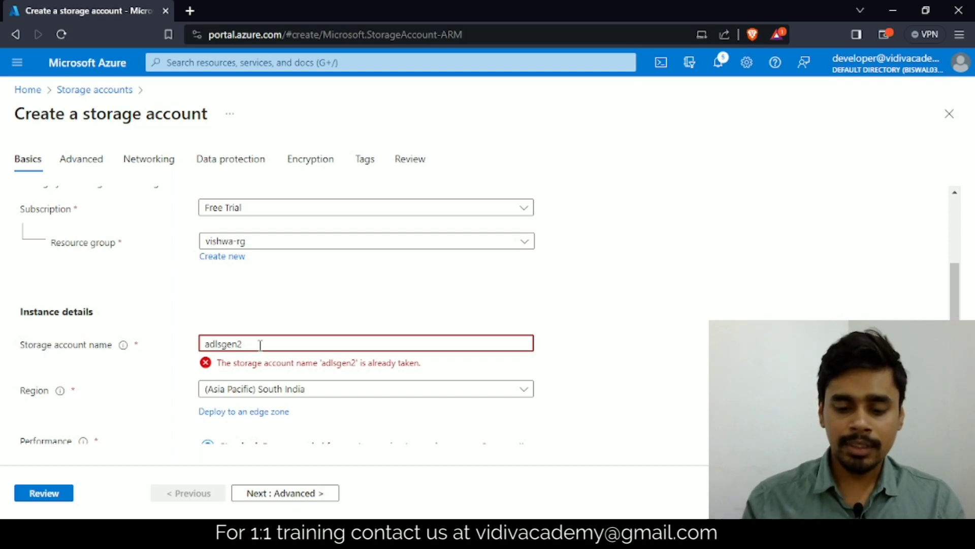
pyautogui.write('y')
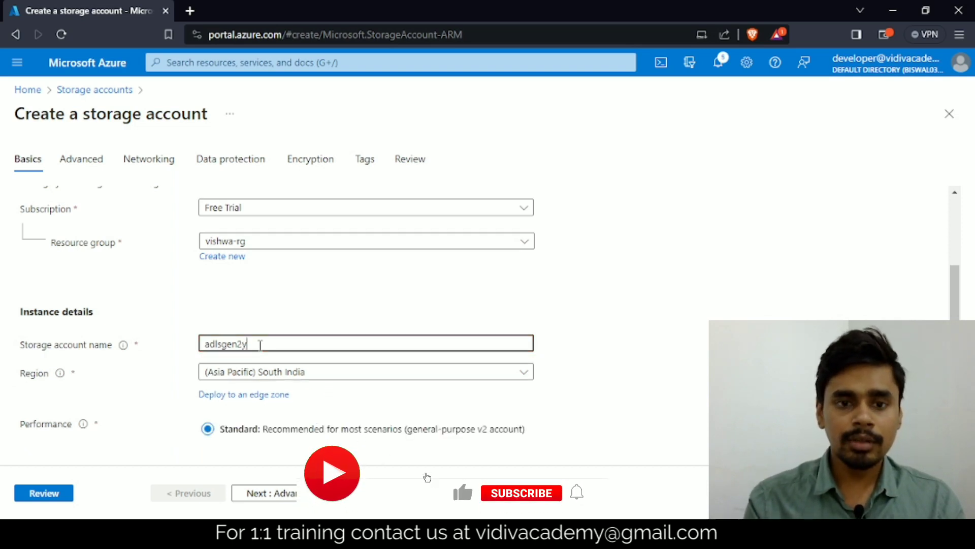
pyautogui.write('t')
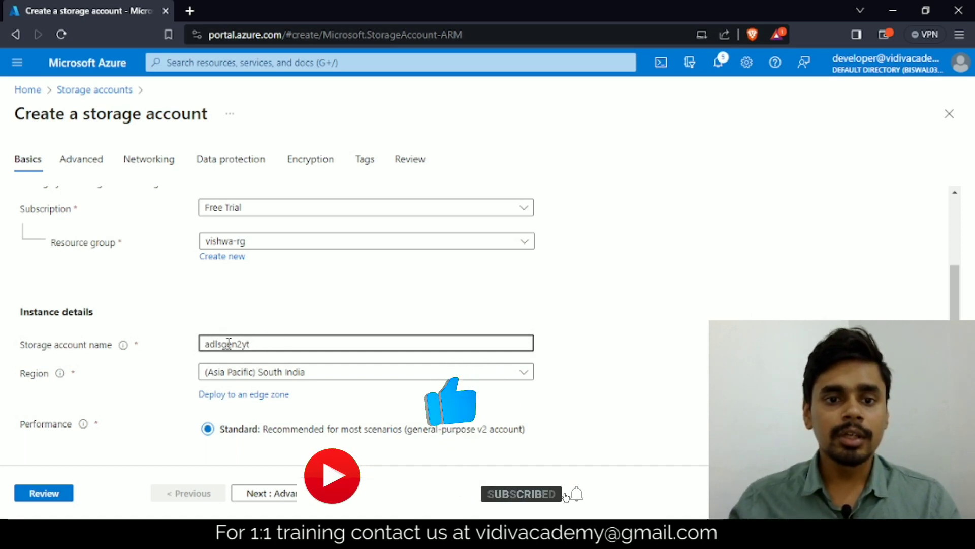
pyautogui.doubleClick(263, 344)
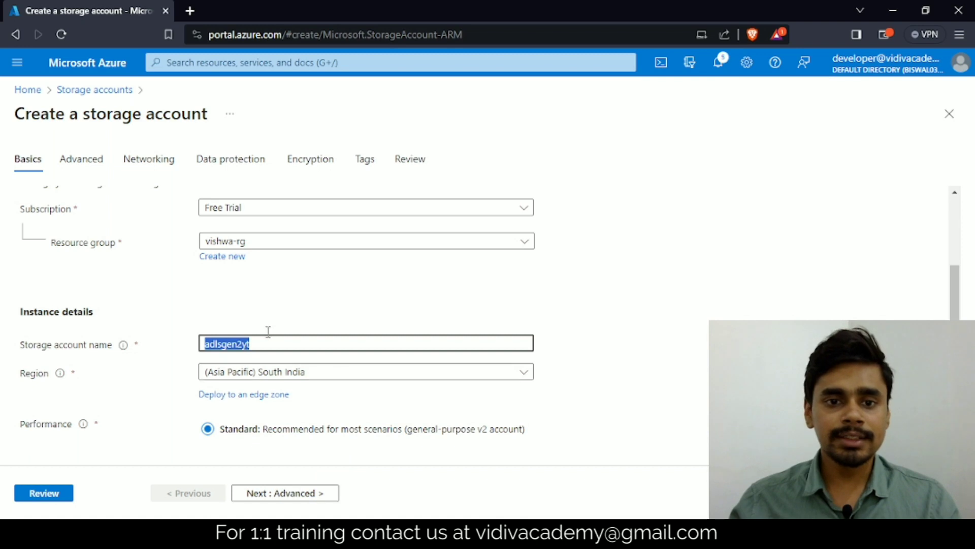
# Step: Set the storage account's region to (Asia Pacific) Central India and its redundancy to Locally-redundant storage (LRS)
pyautogui.scroll(-2, 198, 315)
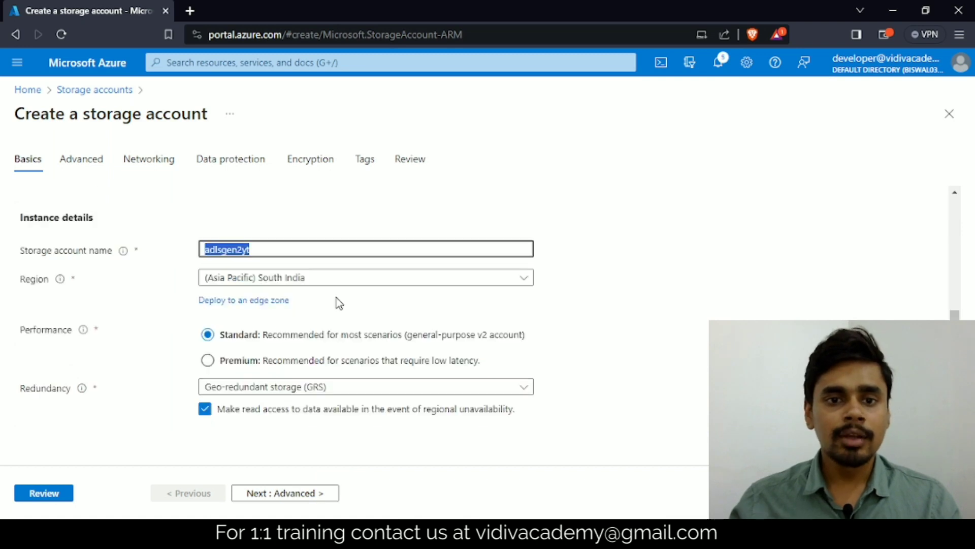
pyautogui.click(311, 282)
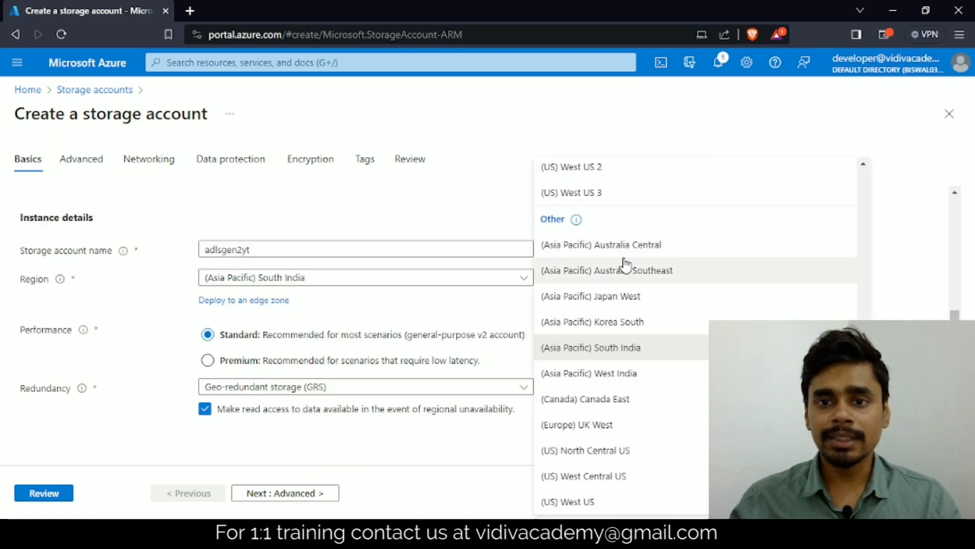
pyautogui.scroll(15, 645, 329)
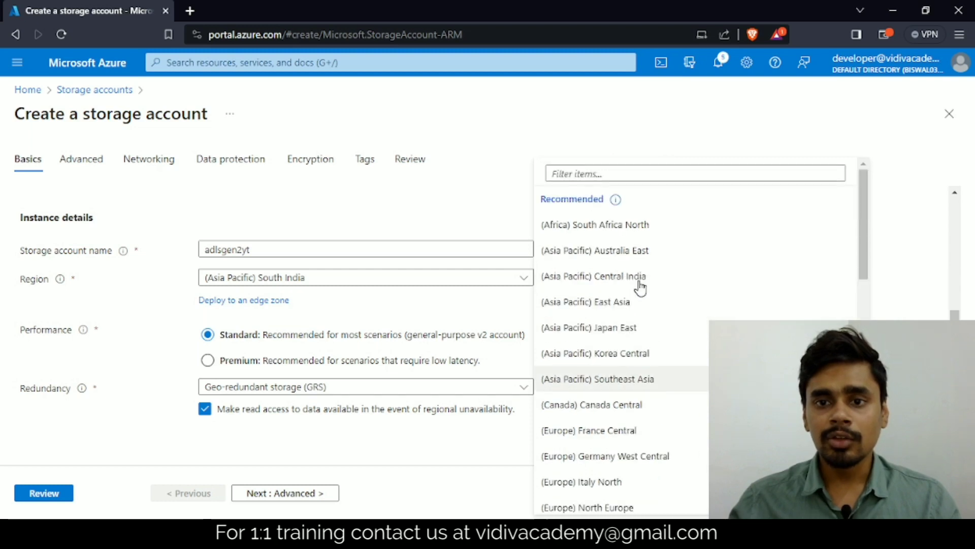
pyautogui.click(604, 272)
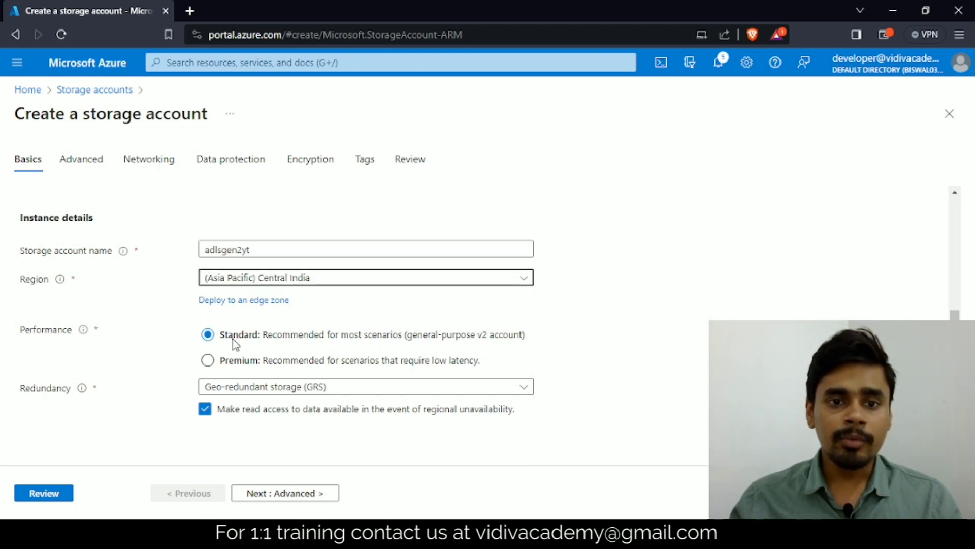
pyautogui.click(305, 393)
pyautogui.click(287, 210)
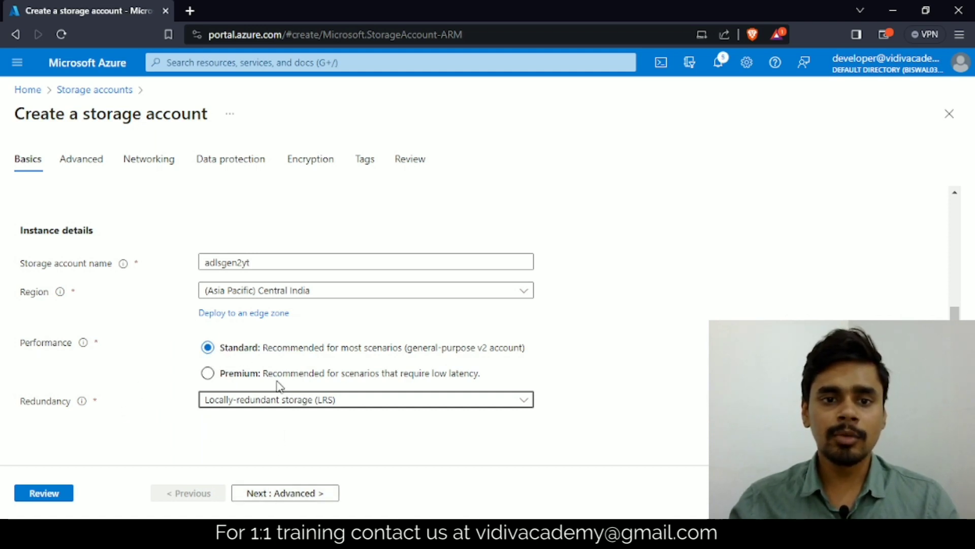
# Step: Enable the hierarchical namespace in the storage account's advanced settings
pyautogui.click(265, 494)
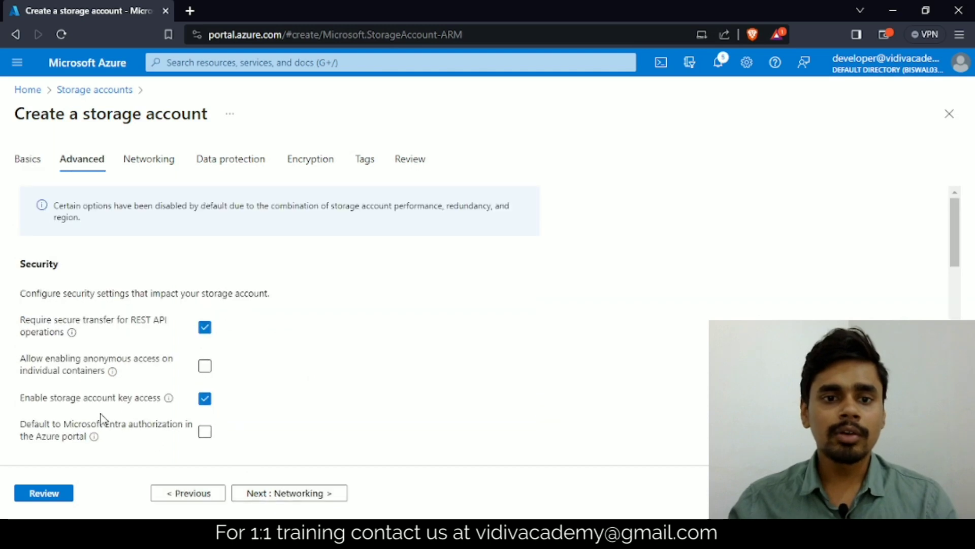
pyautogui.scroll(-7, 352, 359)
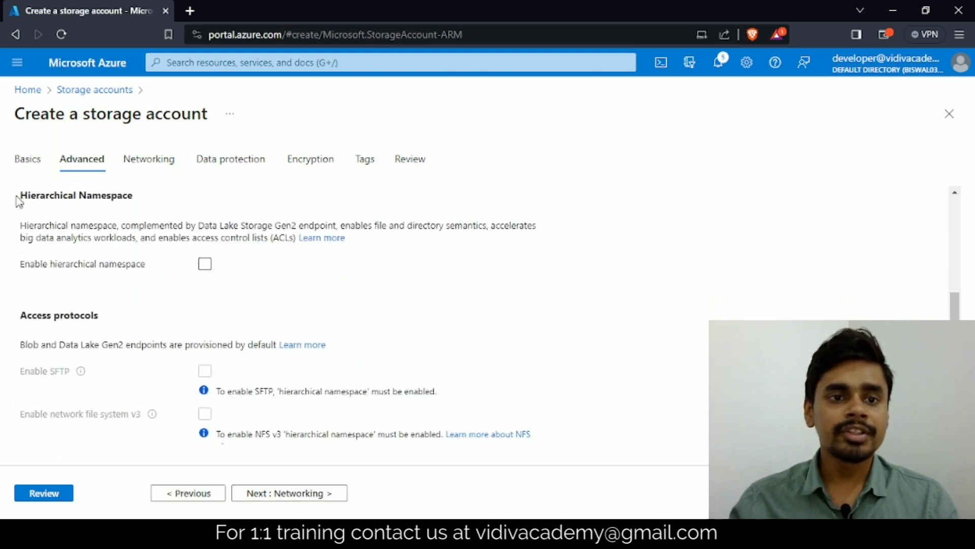
pyautogui.moveTo(46, 195); pyautogui.dragTo(117, 191)
pyautogui.scroll(-3, 166, 311)
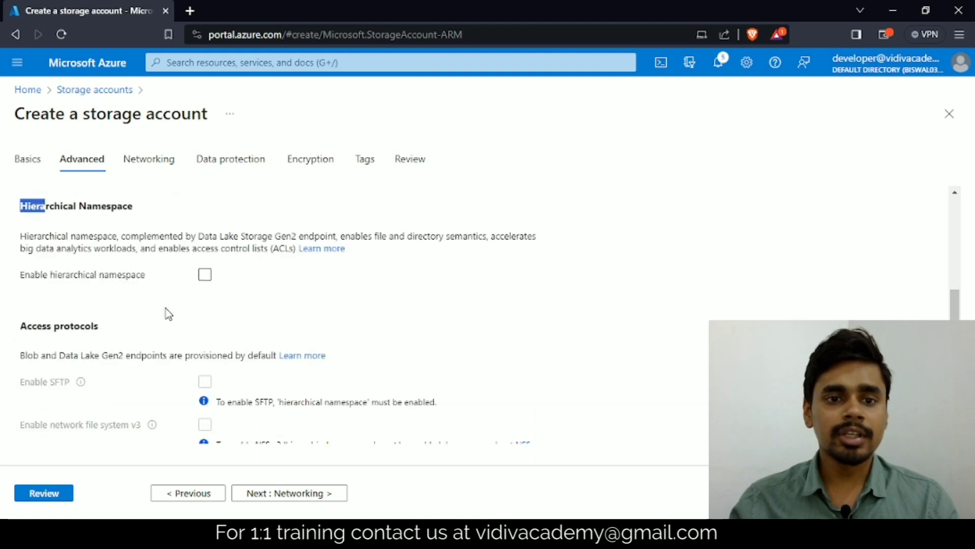
pyautogui.click(148, 288)
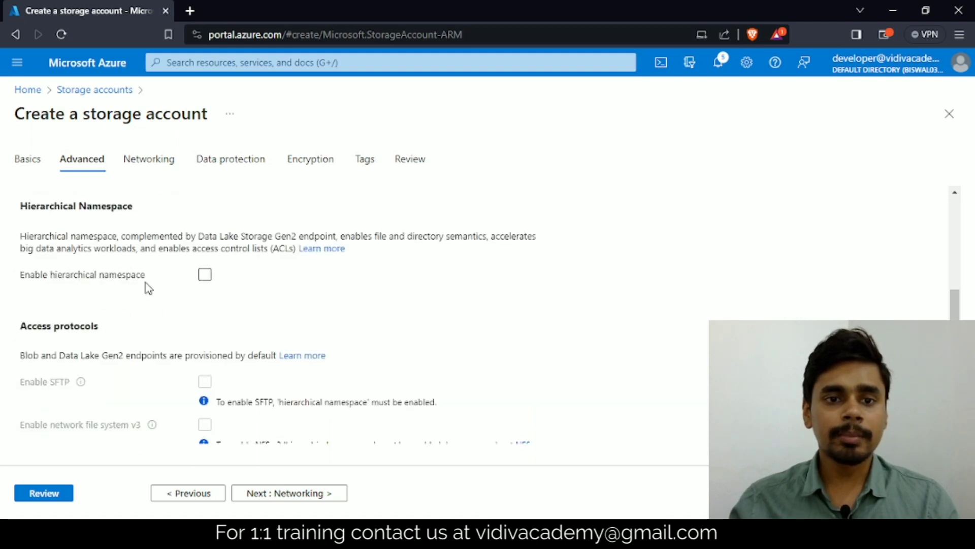
pyautogui.click(206, 276)
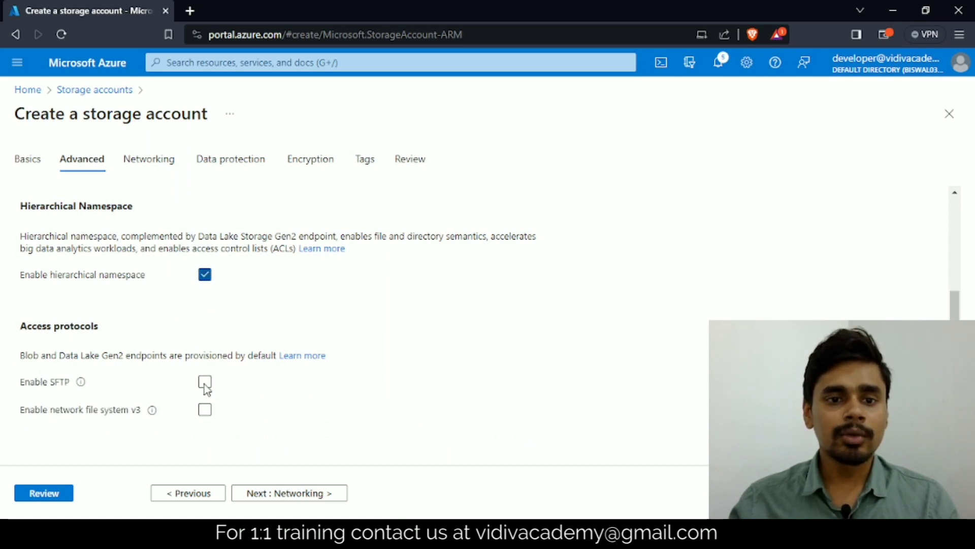
pyautogui.click(205, 272)
pyautogui.click(205, 277)
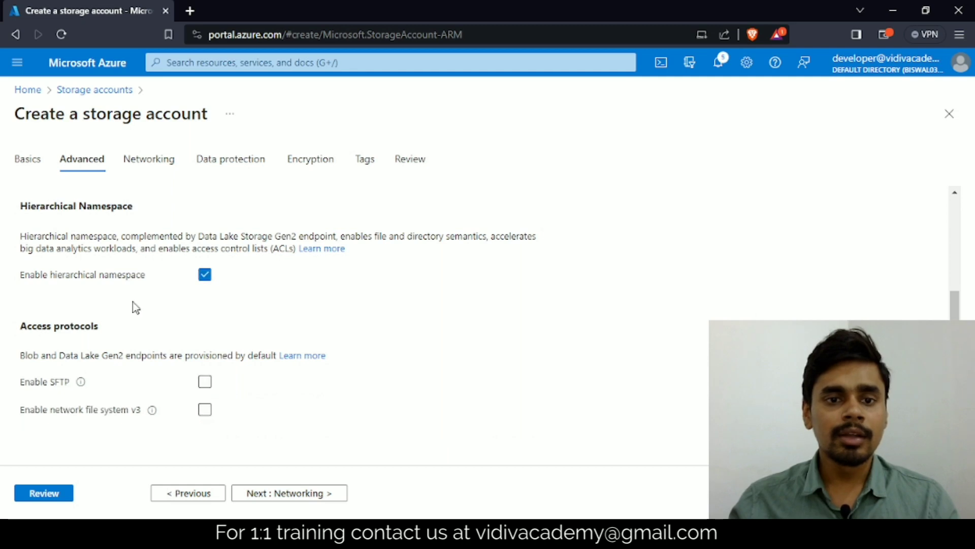
# Step: Keep the default access tier and networking options and continue to the data protection settings
pyautogui.scroll(-4, 131, 304)
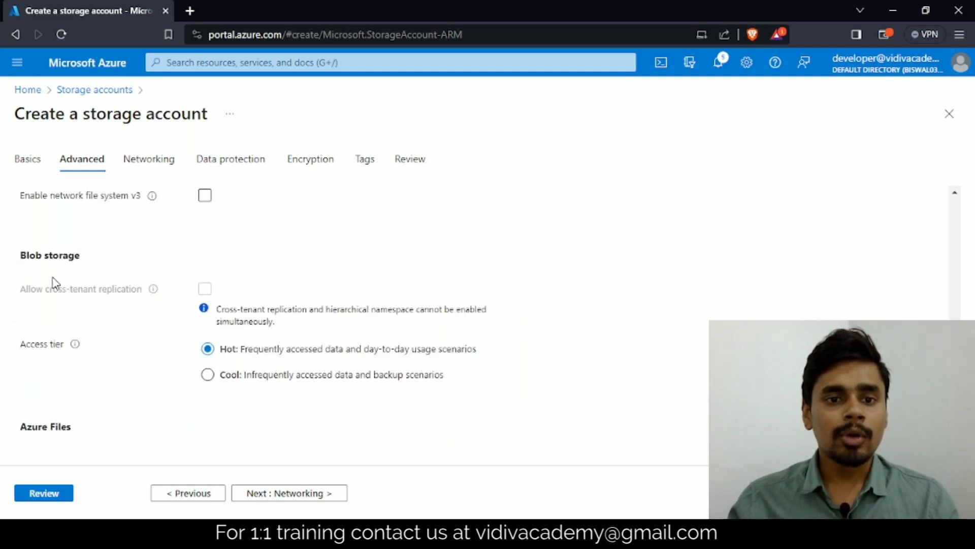
pyautogui.scroll(-1, 55, 283)
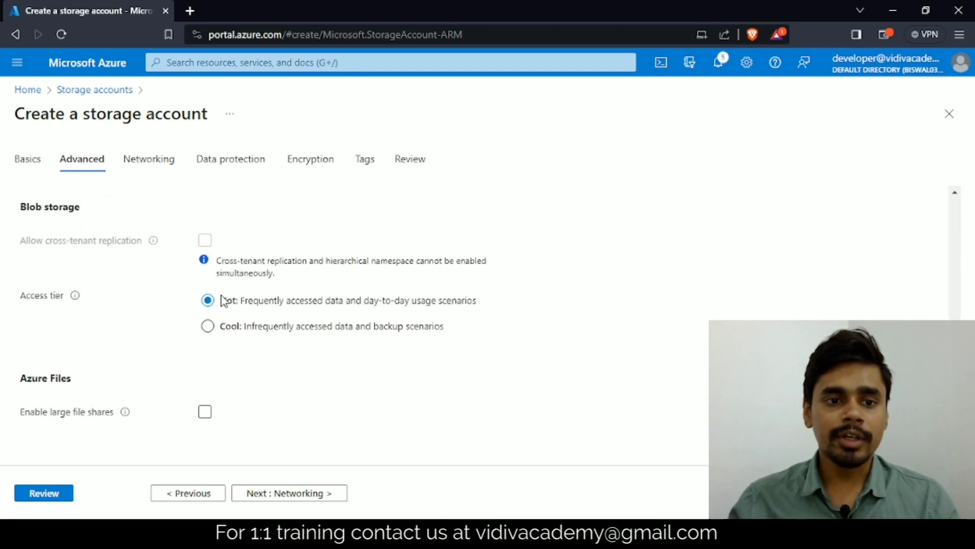
pyautogui.click(275, 495)
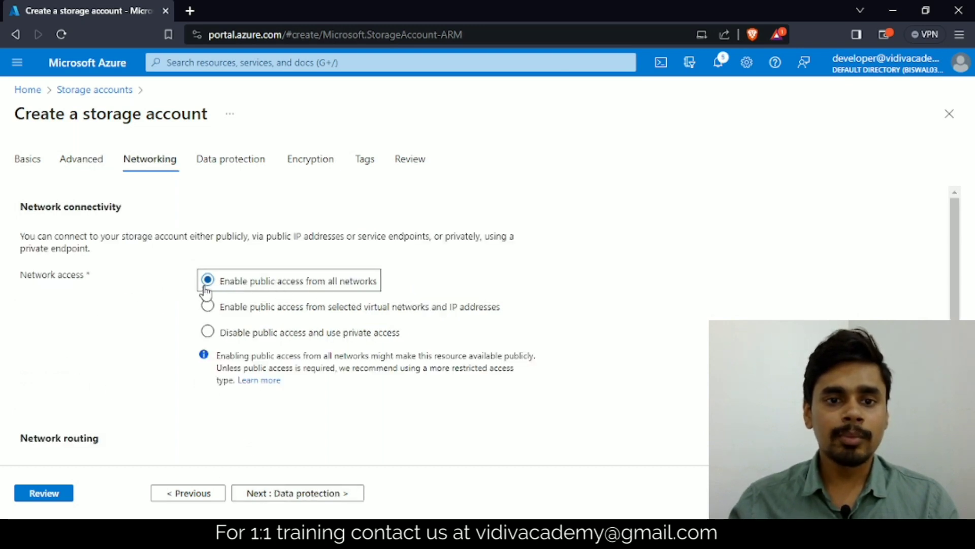
pyautogui.scroll(-3, 167, 291)
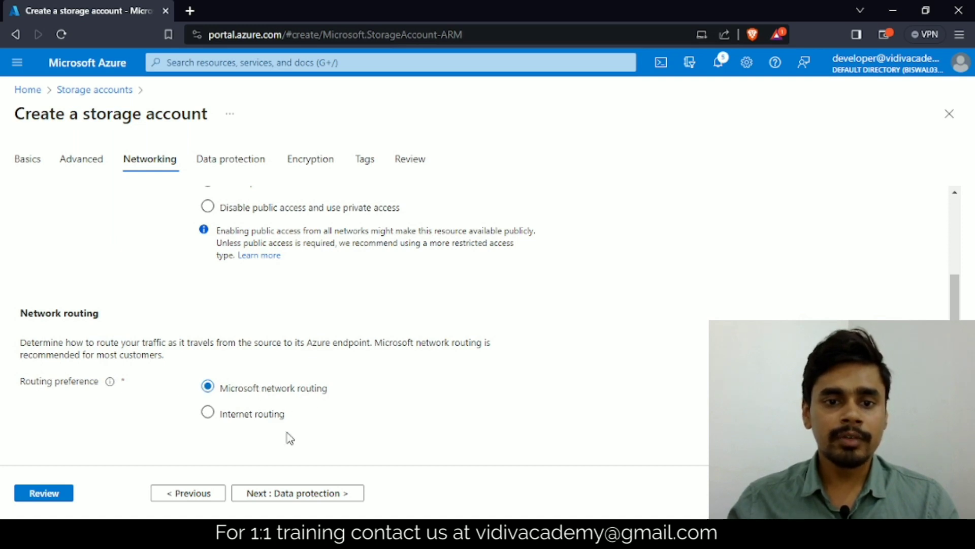
pyautogui.click(275, 495)
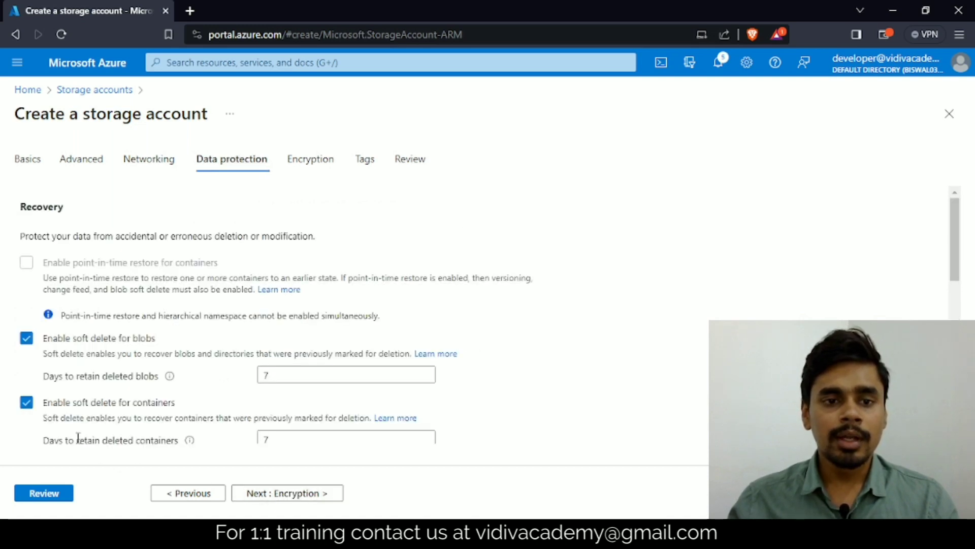
# Step: Examine the data protection settings, including soft delete retention, blob versioning, blob change feed and their hierarchical namespace restrictions
pyautogui.scroll(-2, 143, 371)
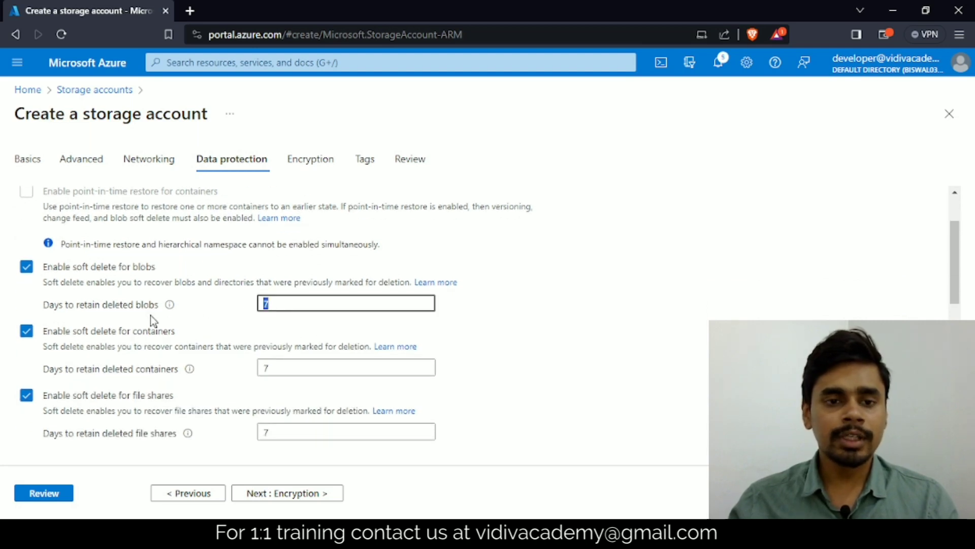
pyautogui.scroll(-5, 150, 315)
pyautogui.scroll(-1, 151, 320)
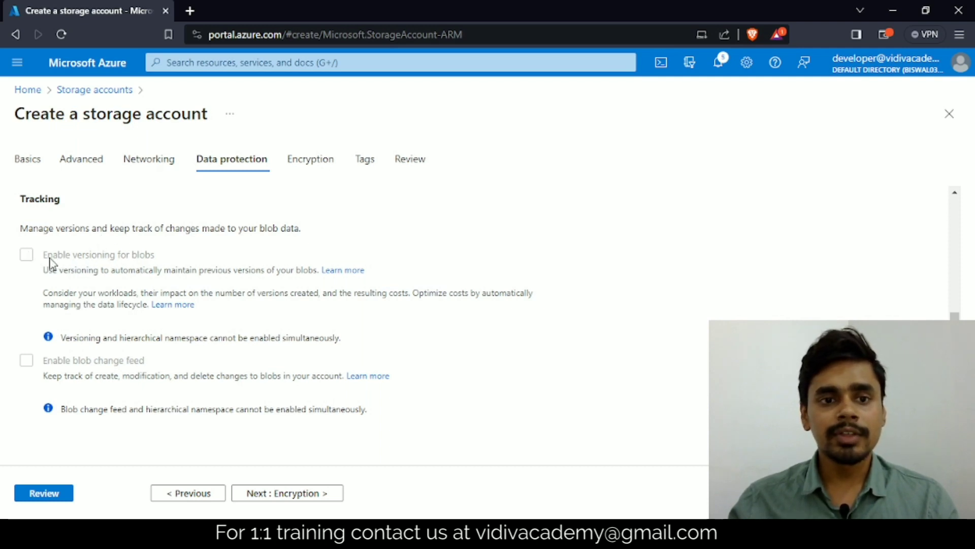
pyautogui.moveTo(49, 258); pyautogui.dragTo(170, 268)
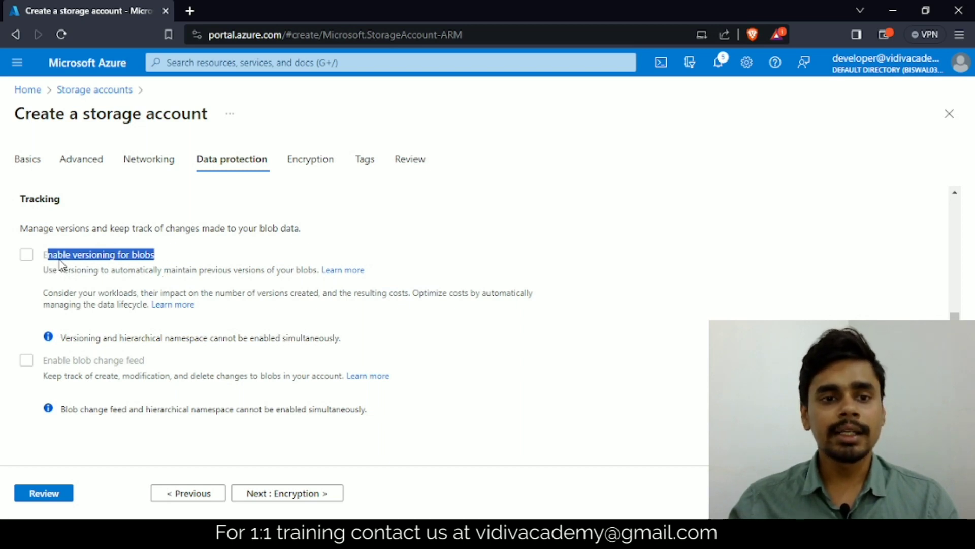
pyautogui.moveTo(41, 255); pyautogui.dragTo(152, 261)
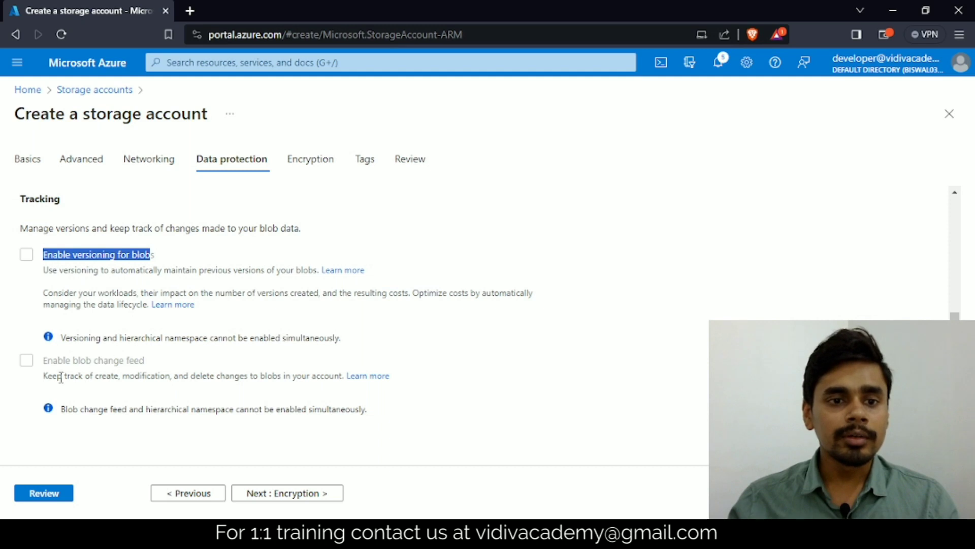
pyautogui.scroll(-2, 89, 373)
pyautogui.scroll(1, 94, 313)
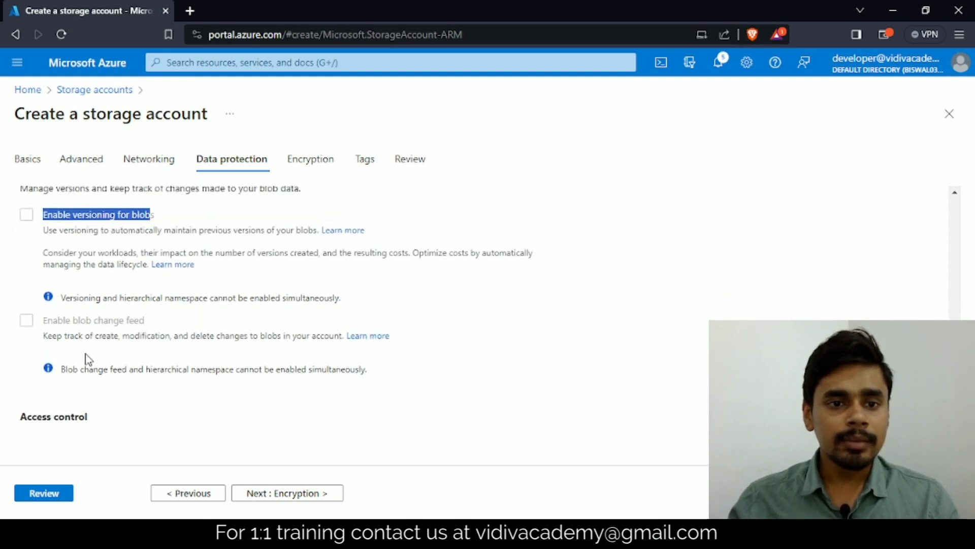
pyautogui.moveTo(62, 375); pyautogui.dragTo(368, 387)
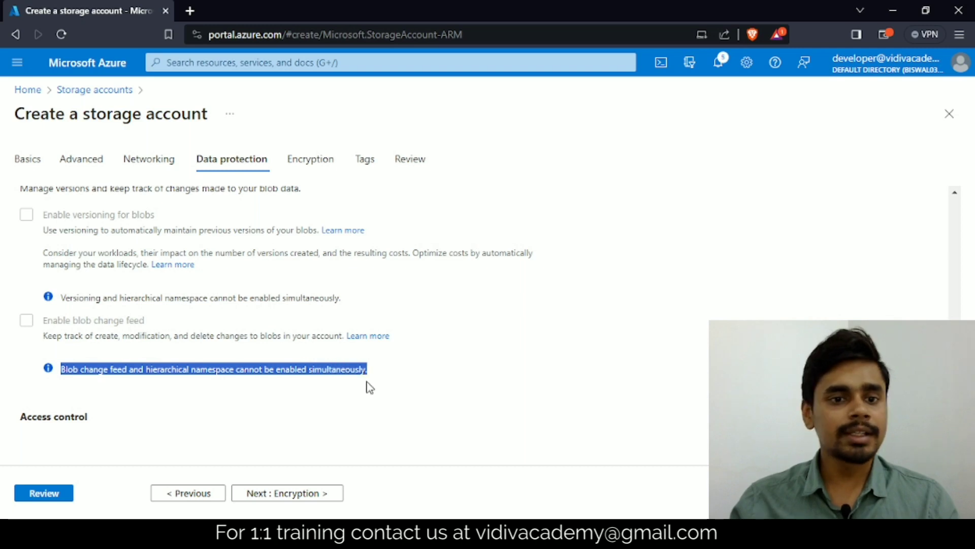
pyautogui.click(99, 369)
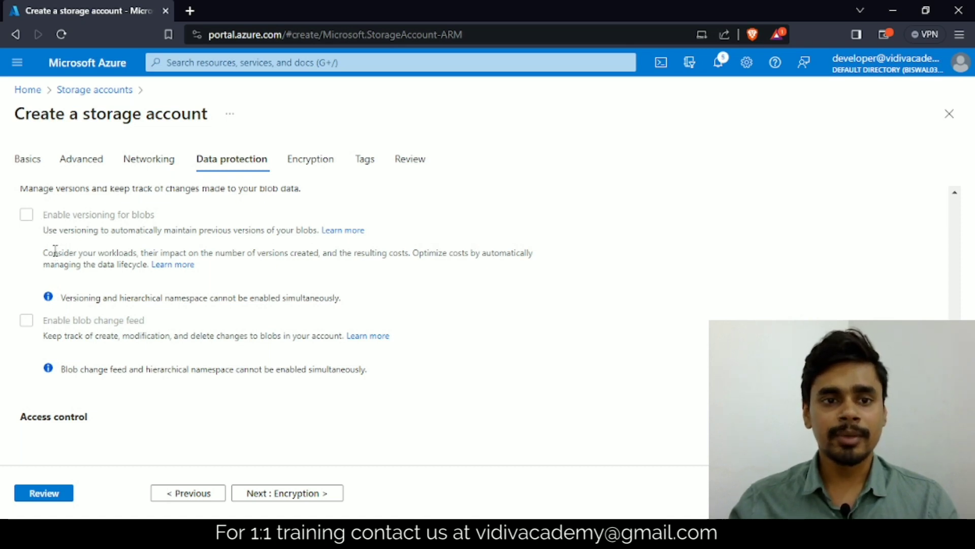
pyautogui.scroll(1, 55, 250)
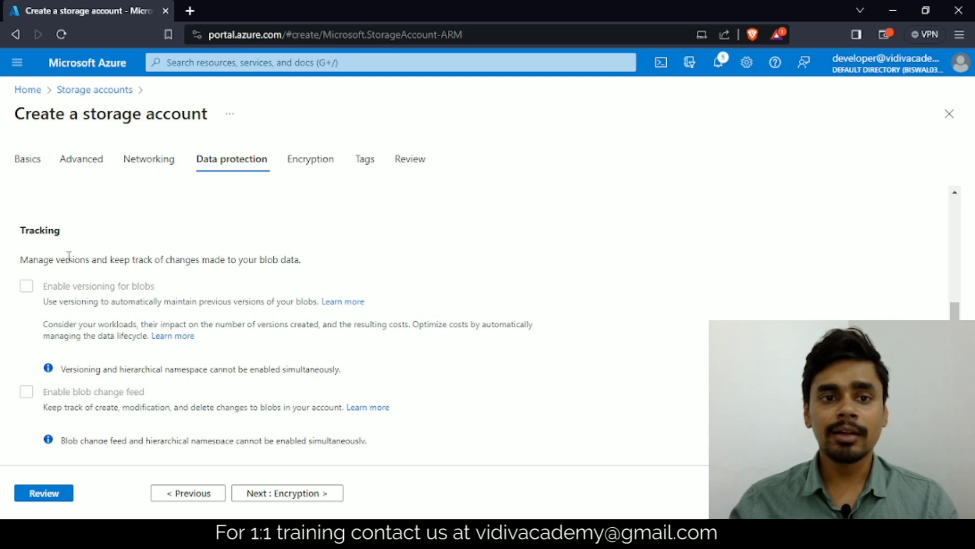
pyautogui.scroll(-1, 69, 261)
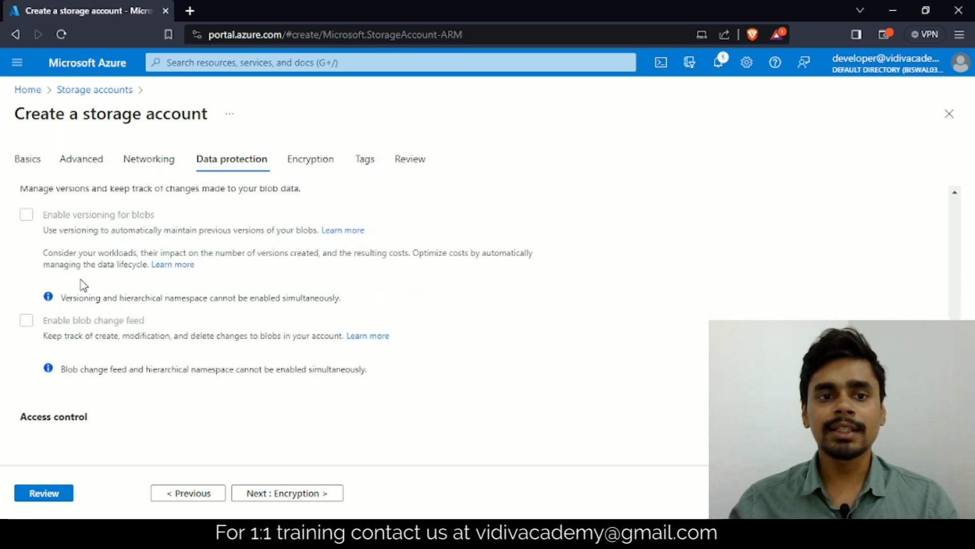
pyautogui.scroll(1, 76, 280)
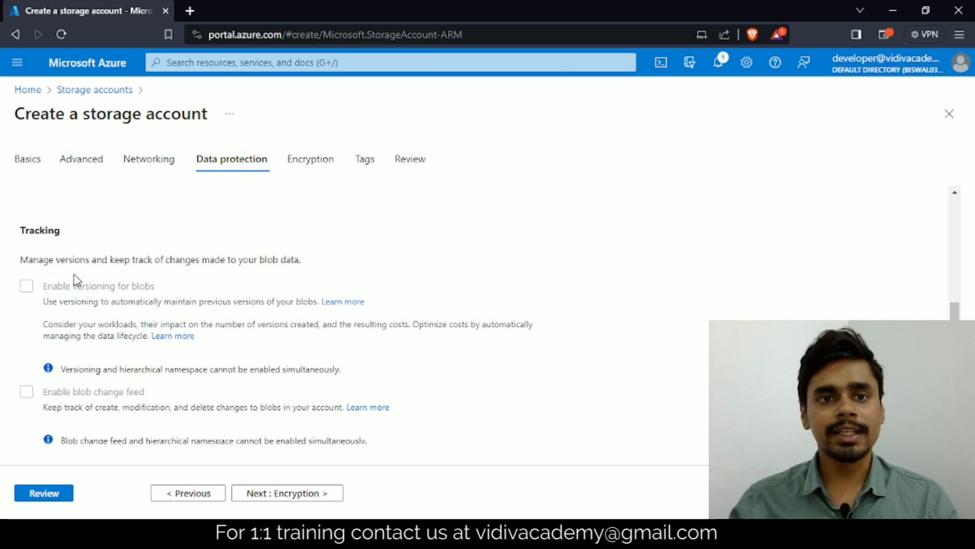
pyautogui.scroll(-2, 28, 290)
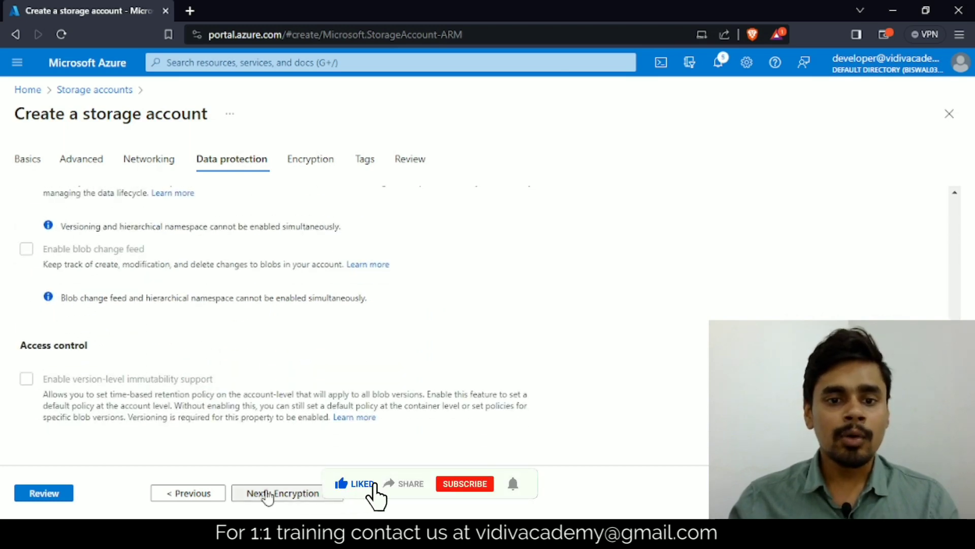
# Step: Keep the default data protection and encryption options and continue to the tag settings
pyautogui.click(267, 495)
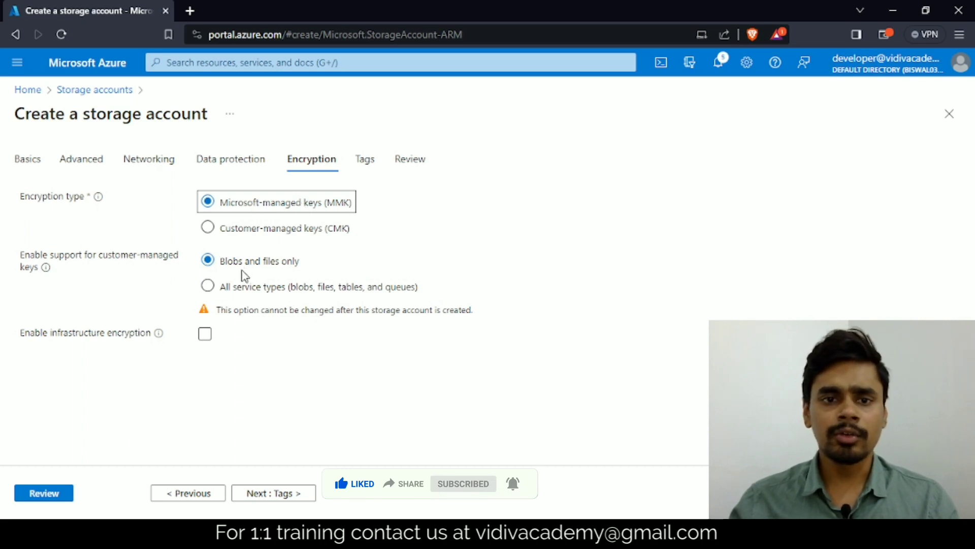
pyautogui.click(266, 493)
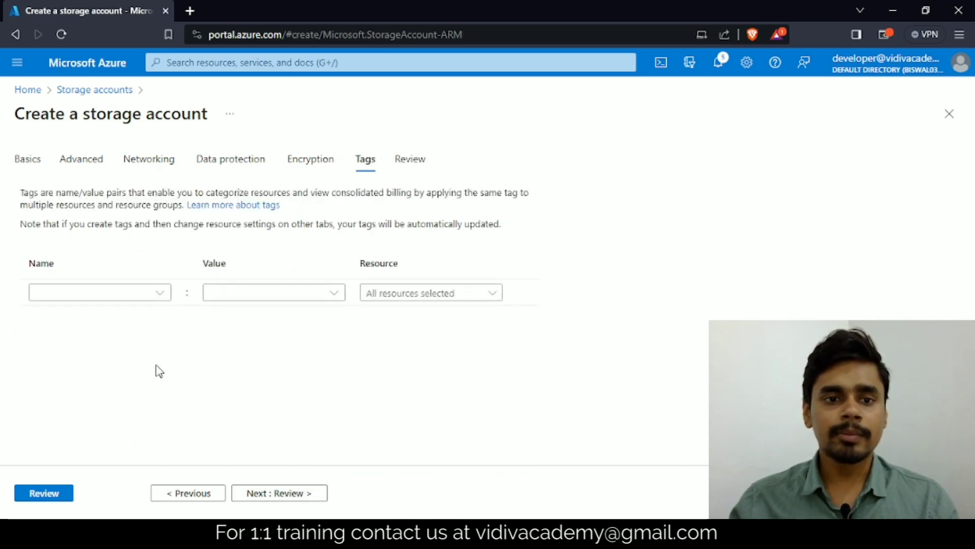
# Step: Add a tag named service with the value adls to the storage account
pyautogui.click(74, 291)
pyautogui.write('s')
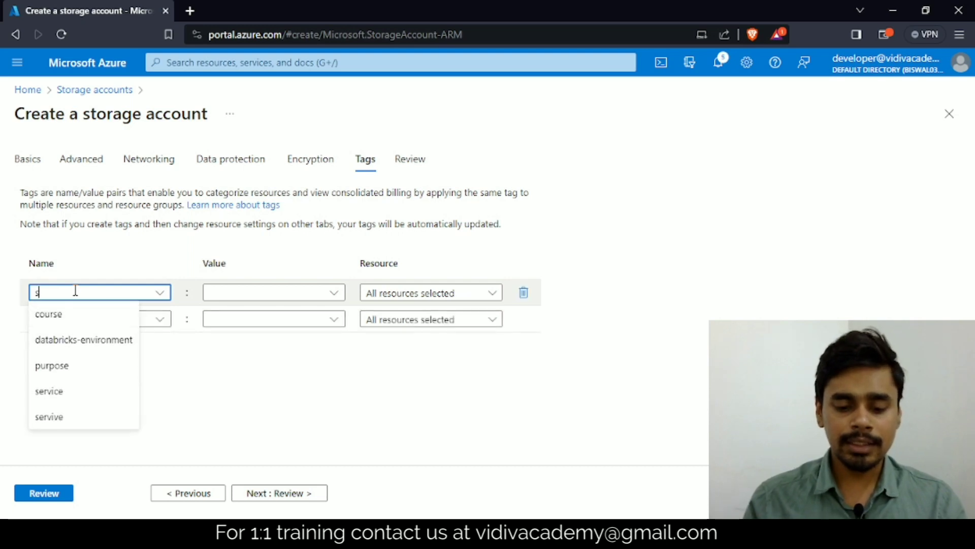
pyautogui.write('er')
pyautogui.click(54, 315)
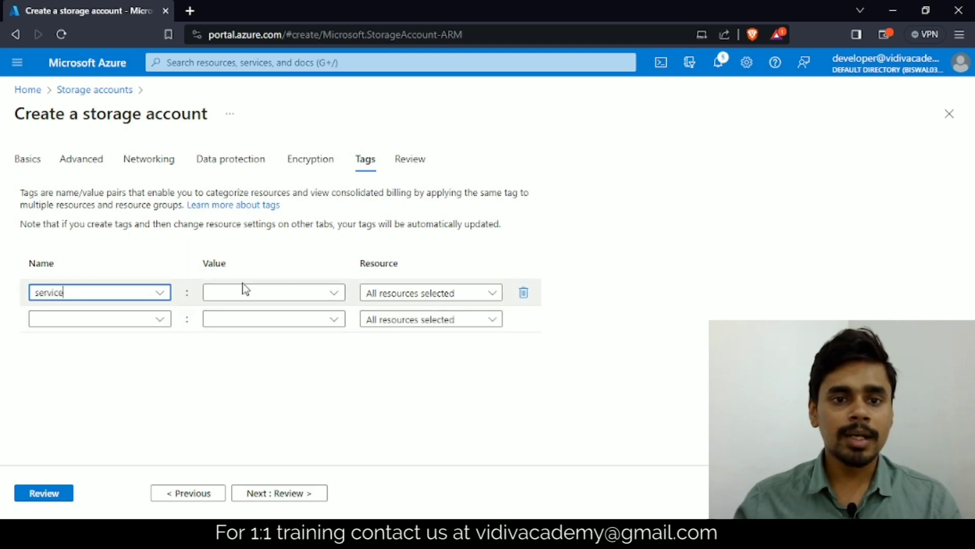
pyautogui.click(247, 290)
pyautogui.write('adls')
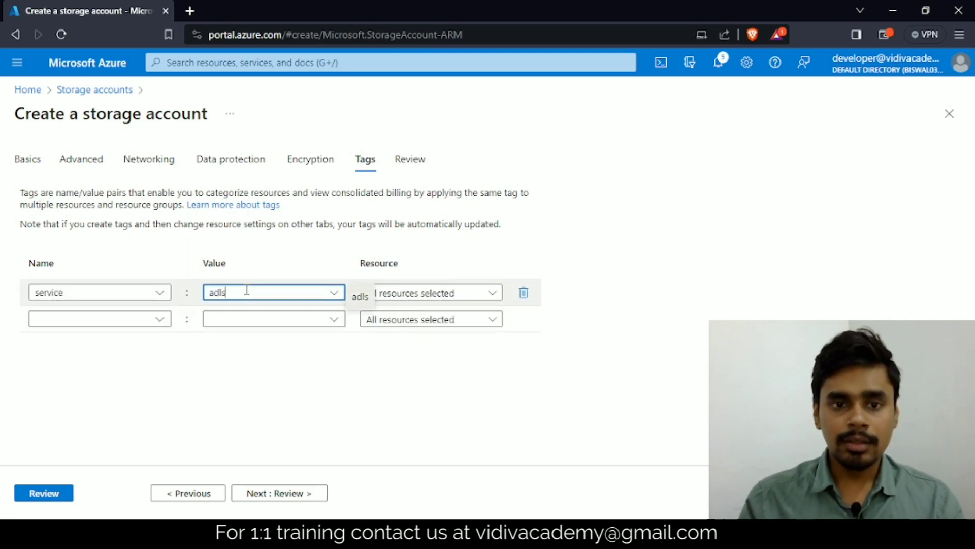
pyautogui.press('Return')
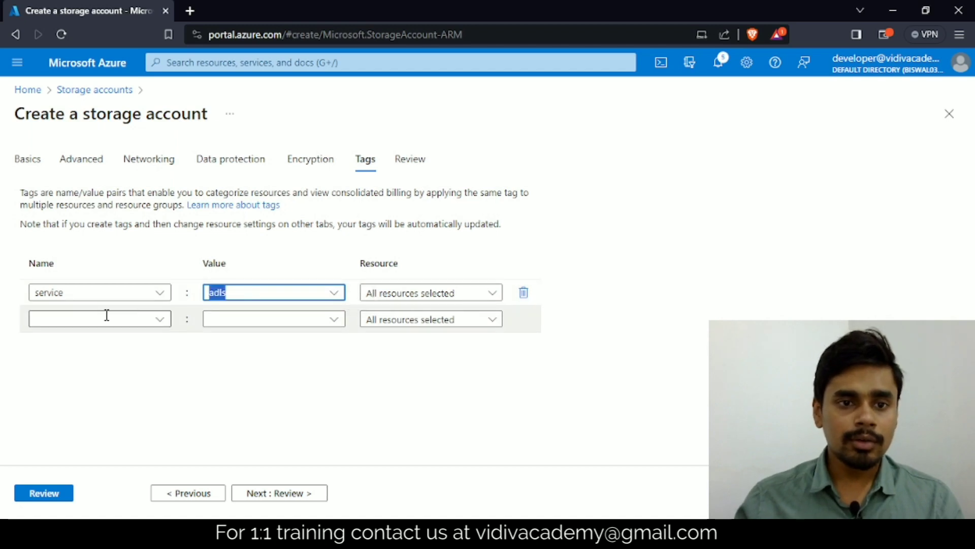
# Step: Add a second tag named author with the author's name as its value
pyautogui.click(106, 315)
pyautogui.write('auth')
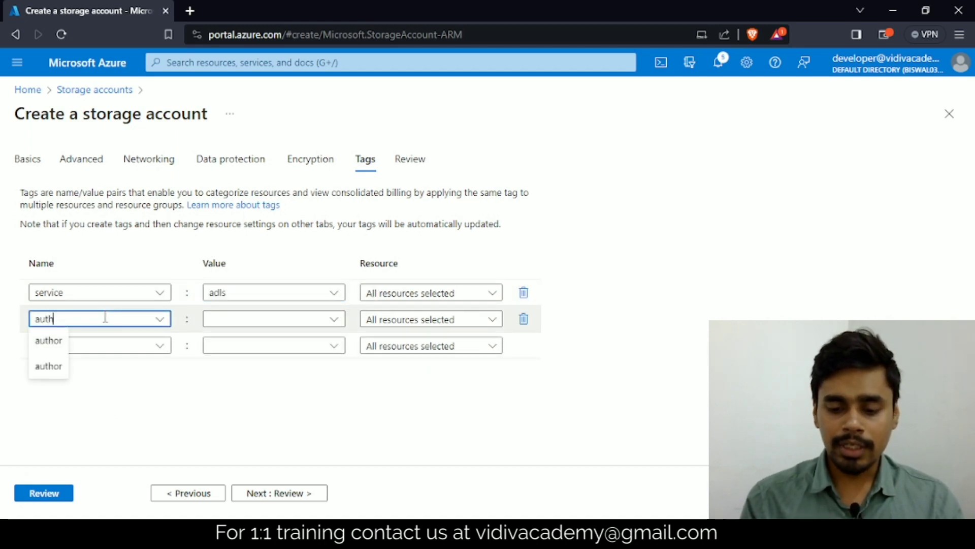
pyautogui.write('or')
pyautogui.click(55, 342)
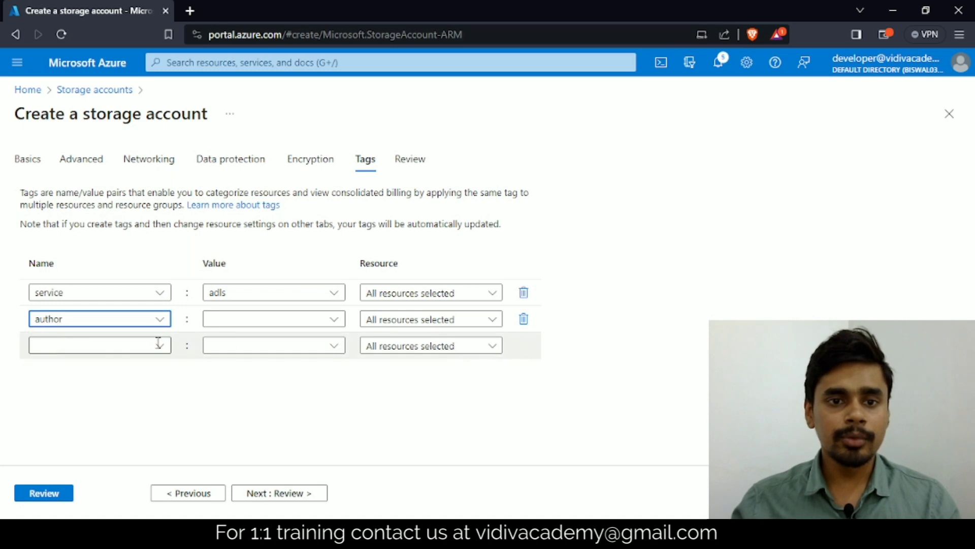
pyautogui.click(264, 320)
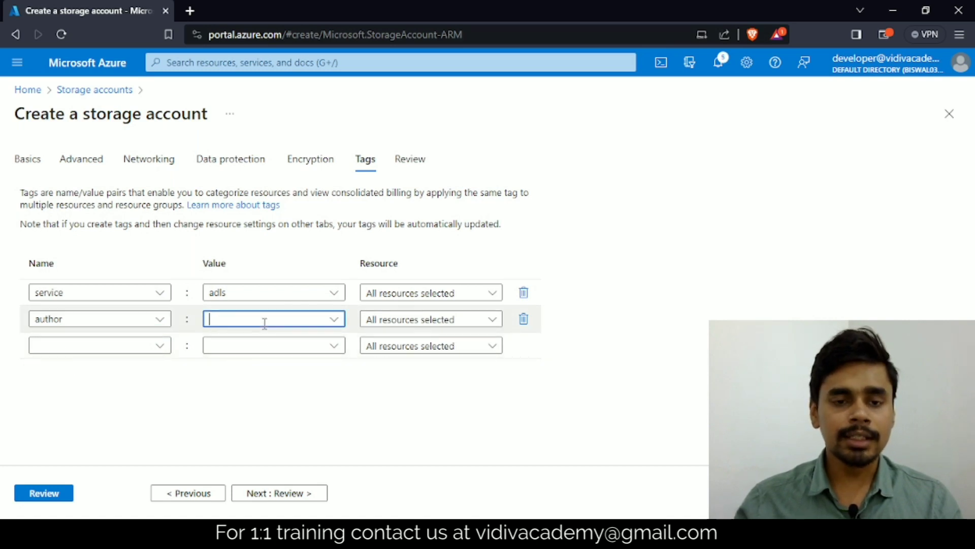
pyautogui.write('vishwa')
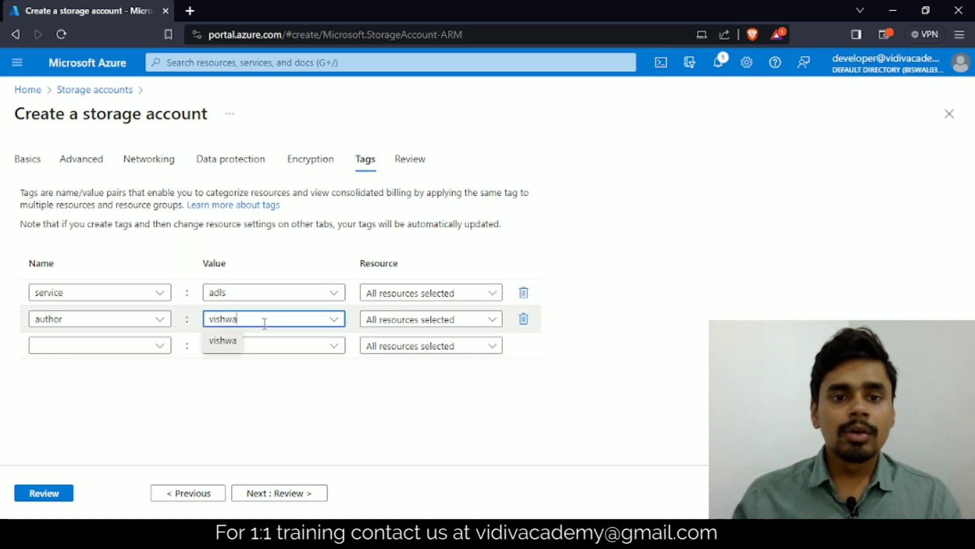
pyautogui.click(234, 339)
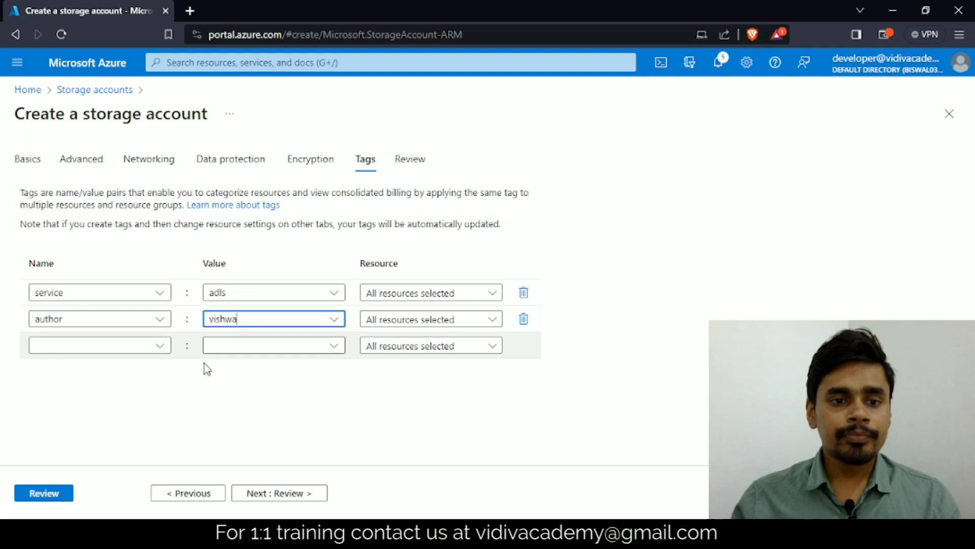
# Step: Proceed to the configuration review and create the storage account
pyautogui.click(274, 492)
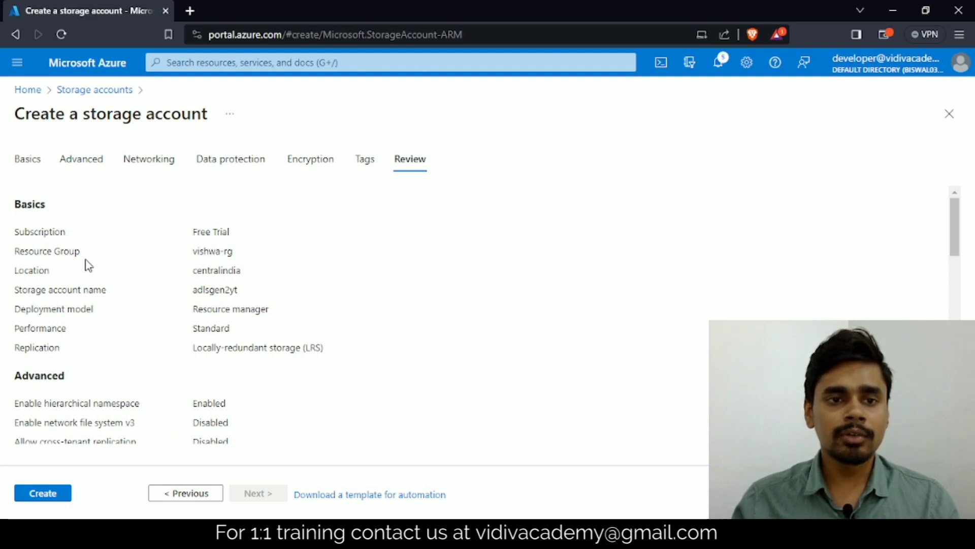
pyautogui.click(66, 494)
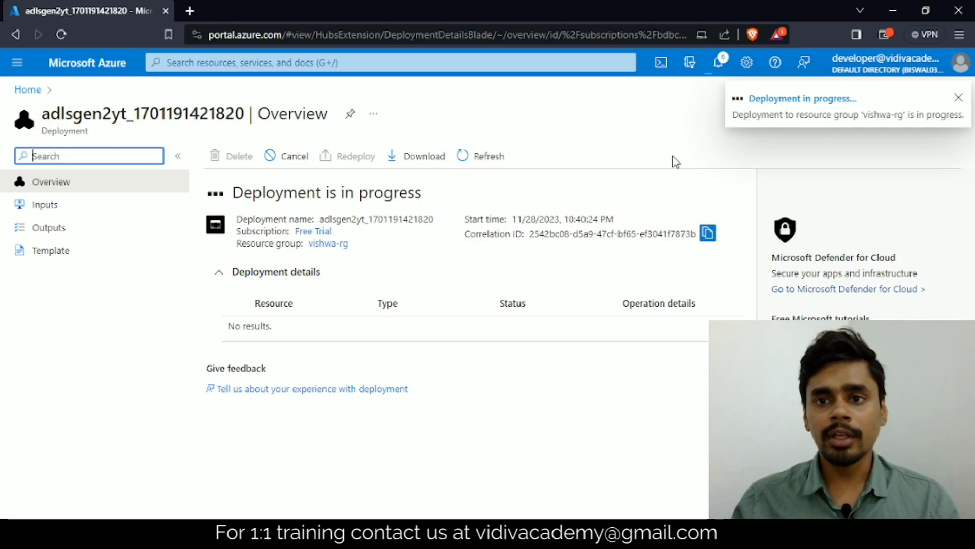
# Step: Check the deployment's progress in the notifications and look through the earlier notifications
pyautogui.click(721, 60)
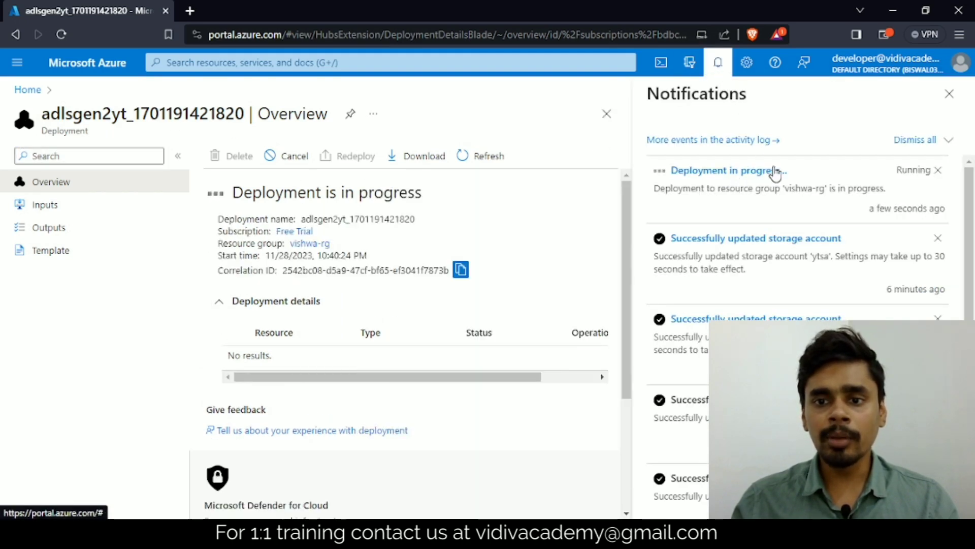
pyautogui.scroll(-1, 701, 253)
pyautogui.scroll(-5, 701, 253)
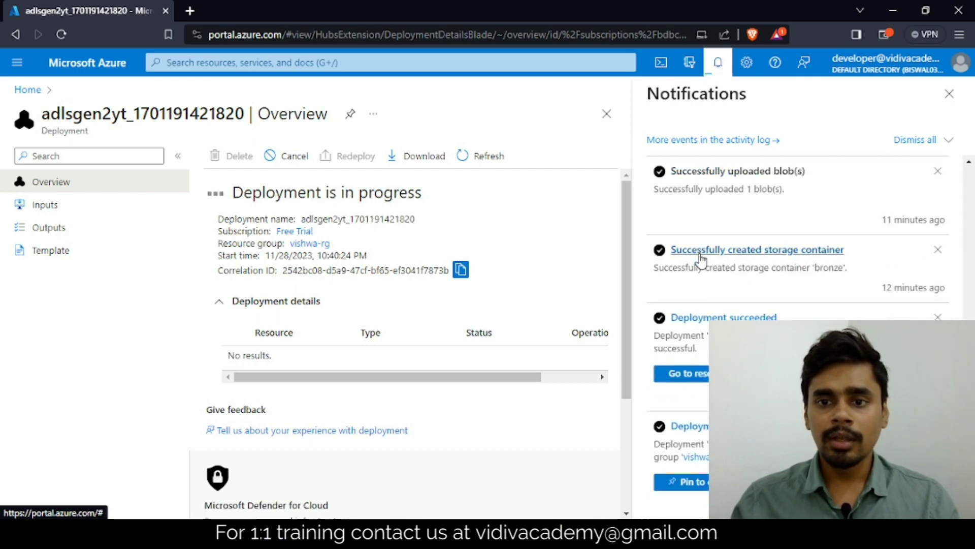
pyautogui.scroll(6, 723, 313)
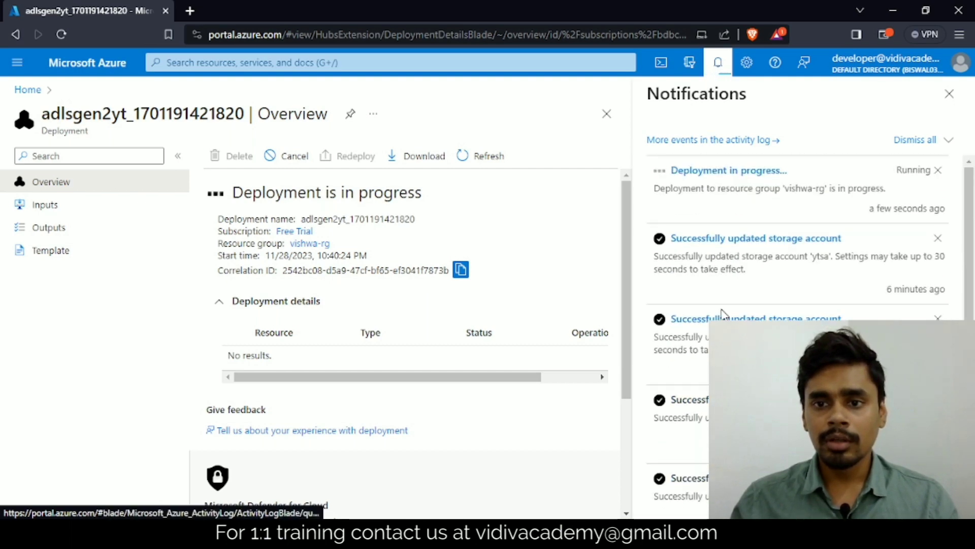
pyautogui.scroll(-6, 723, 314)
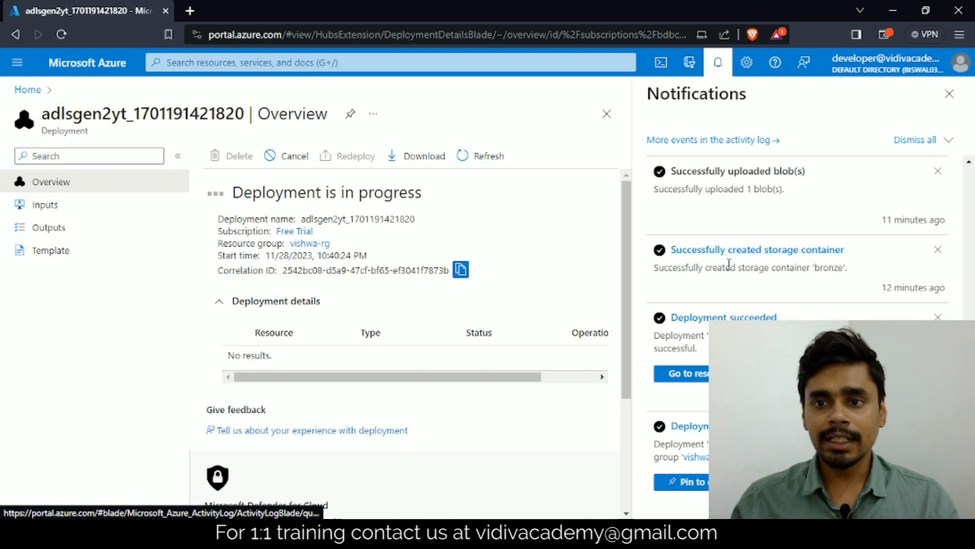
pyautogui.scroll(6, 729, 269)
pyautogui.scroll(-6, 725, 255)
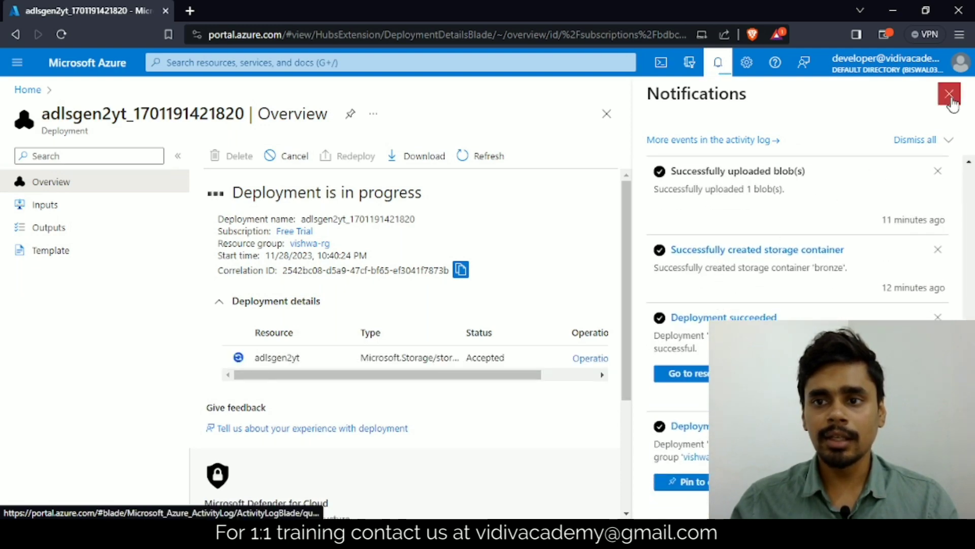
pyautogui.click(950, 93)
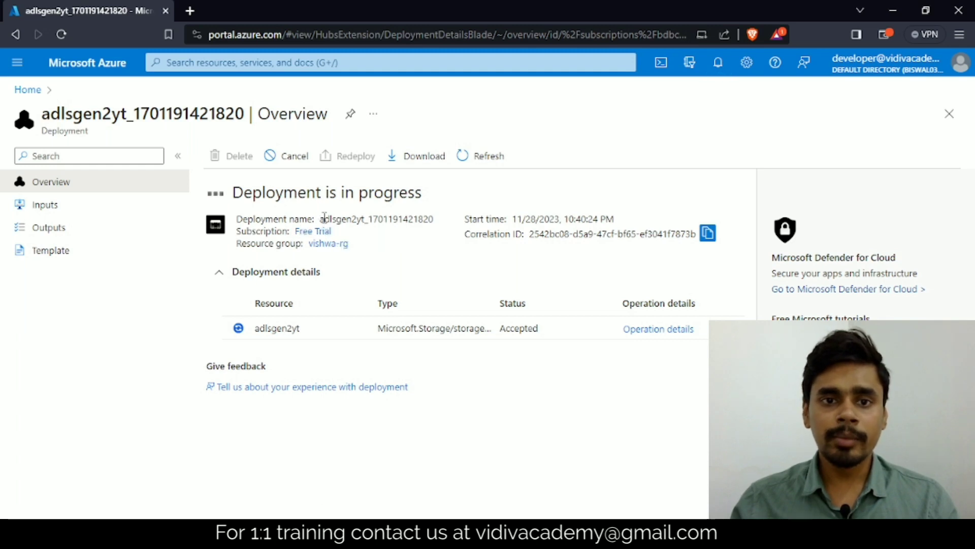
# Step: Open the deployed adlsgen2yt storage account once its deployment completes and examine its essential properties
pyautogui.moveTo(321, 218); pyautogui.dragTo(442, 225)
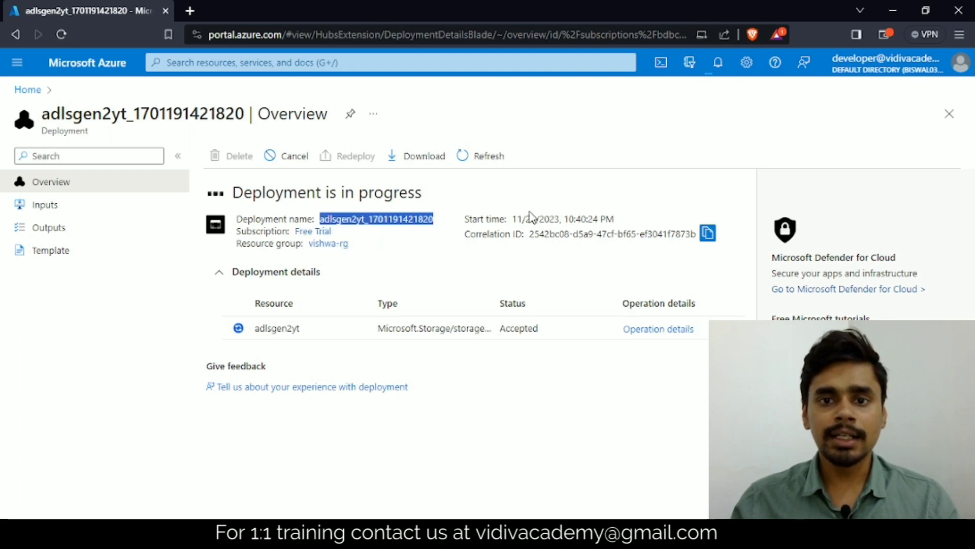
pyautogui.moveTo(517, 218); pyautogui.dragTo(620, 217)
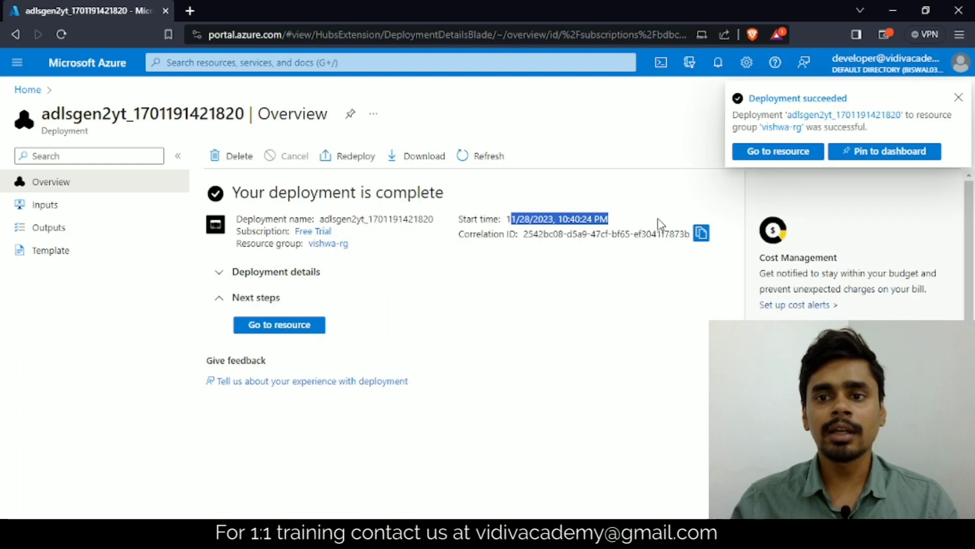
pyautogui.click(775, 154)
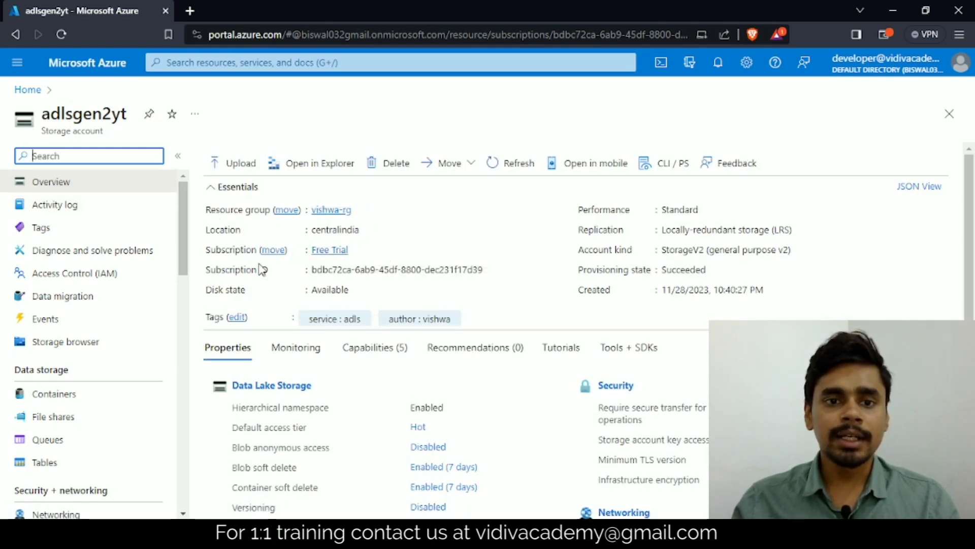
pyautogui.moveTo(315, 269); pyautogui.dragTo(453, 269)
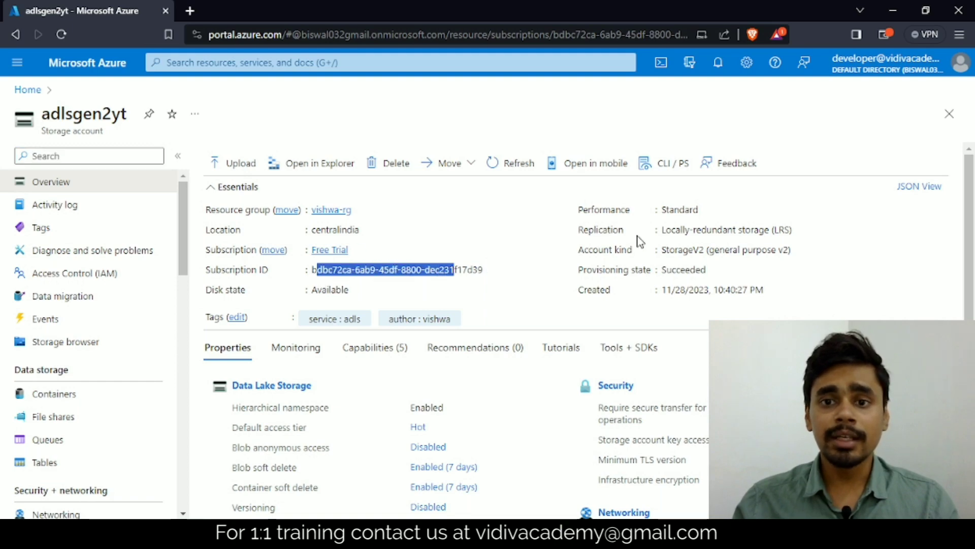
pyautogui.moveTo(675, 209); pyautogui.dragTo(665, 209)
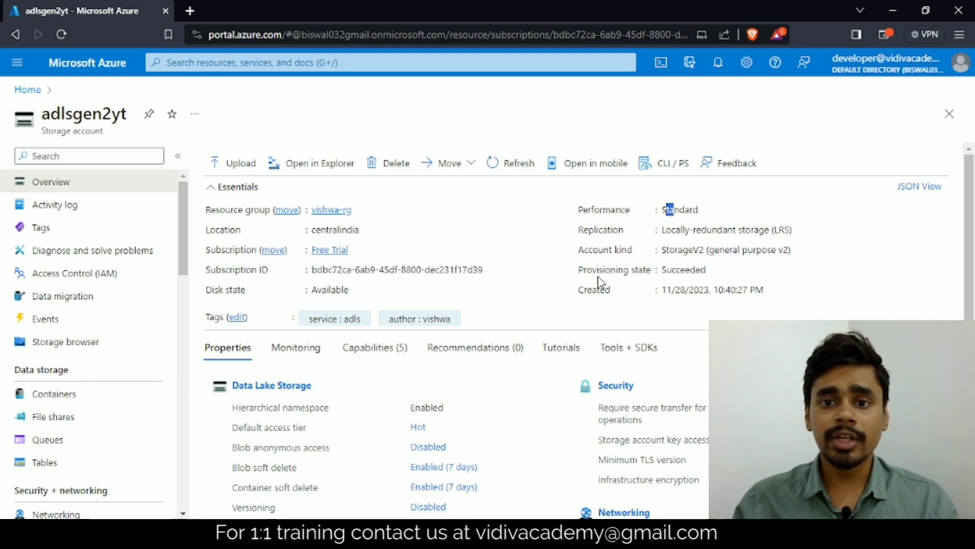
# Step: Examine the Data Lake Storage properties, including hierarchical namespace, default access tier, blob anonymous access, and blob and container soft delete
pyautogui.click(404, 234)
pyautogui.scroll(-4, 401, 229)
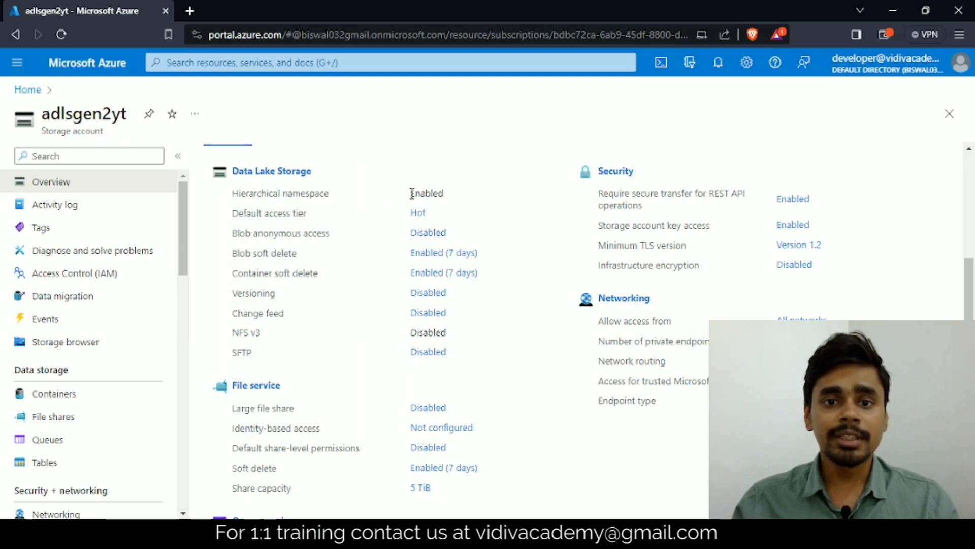
pyautogui.moveTo(411, 194); pyautogui.dragTo(484, 199)
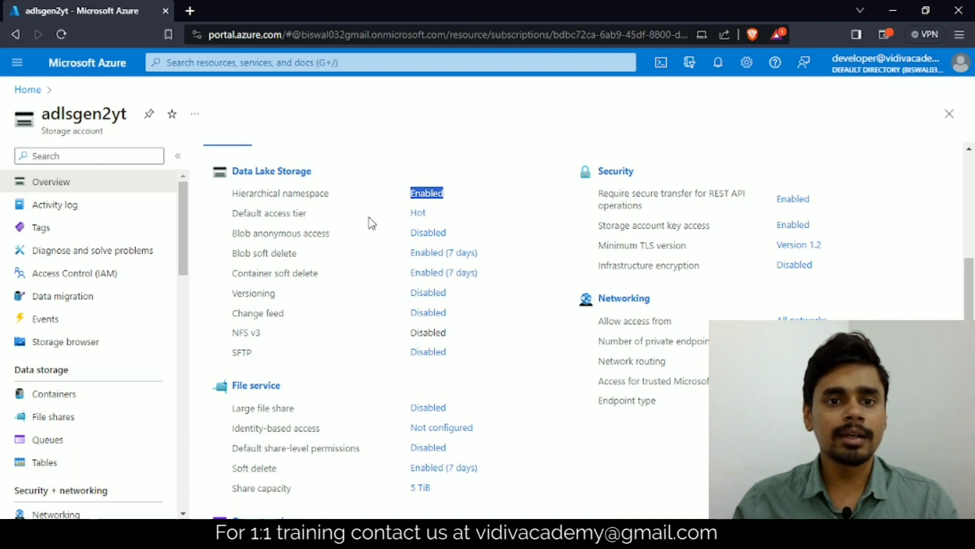
pyautogui.moveTo(388, 217); pyautogui.dragTo(458, 229)
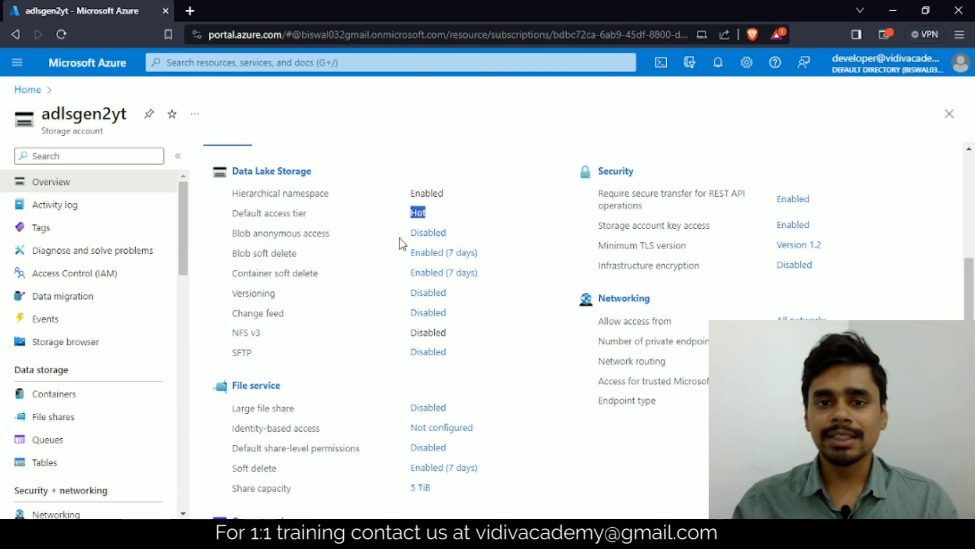
pyautogui.moveTo(400, 236); pyautogui.dragTo(489, 237)
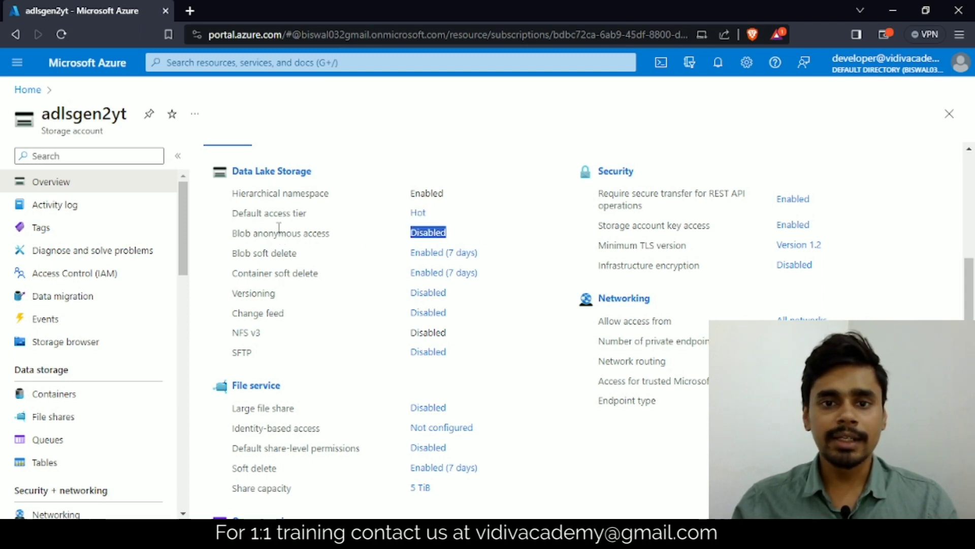
pyautogui.moveTo(387, 262); pyautogui.dragTo(524, 269)
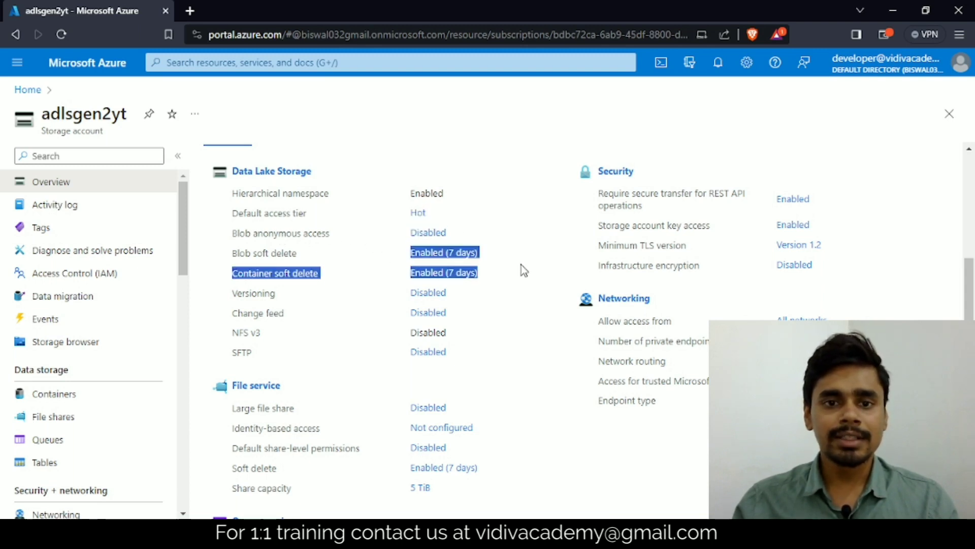
pyautogui.click(340, 311)
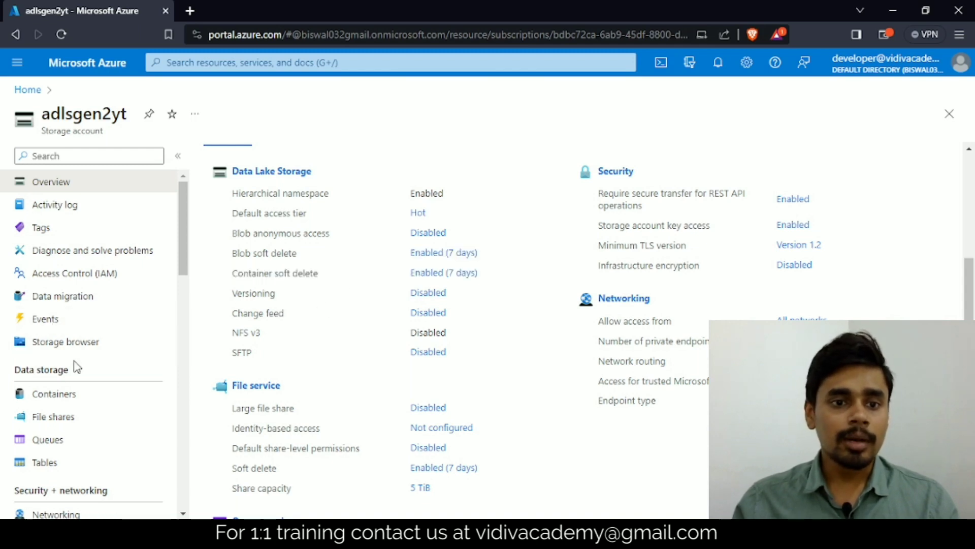
# Step: Create a new container named bronze in the adlsgen2yt storage account
pyautogui.click(70, 399)
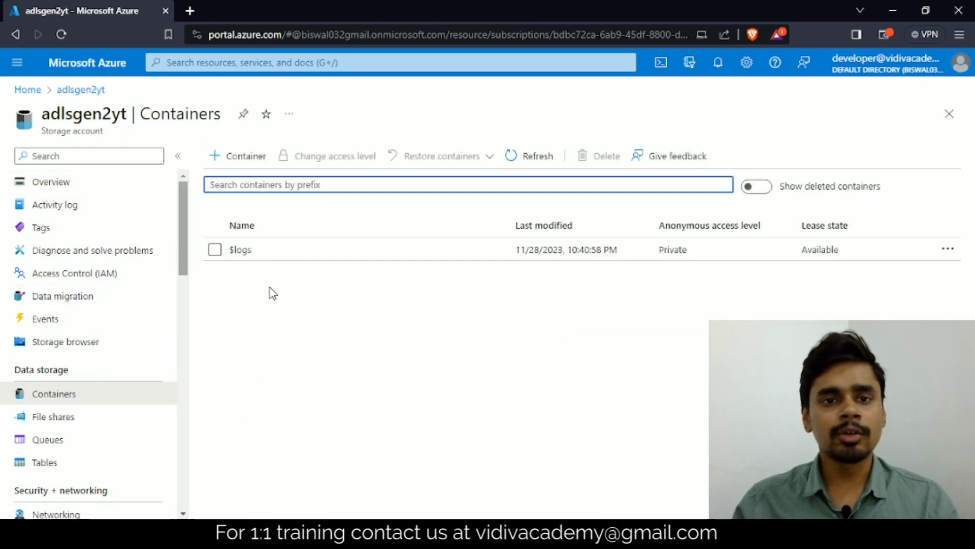
pyautogui.click(233, 156)
pyautogui.write('b')
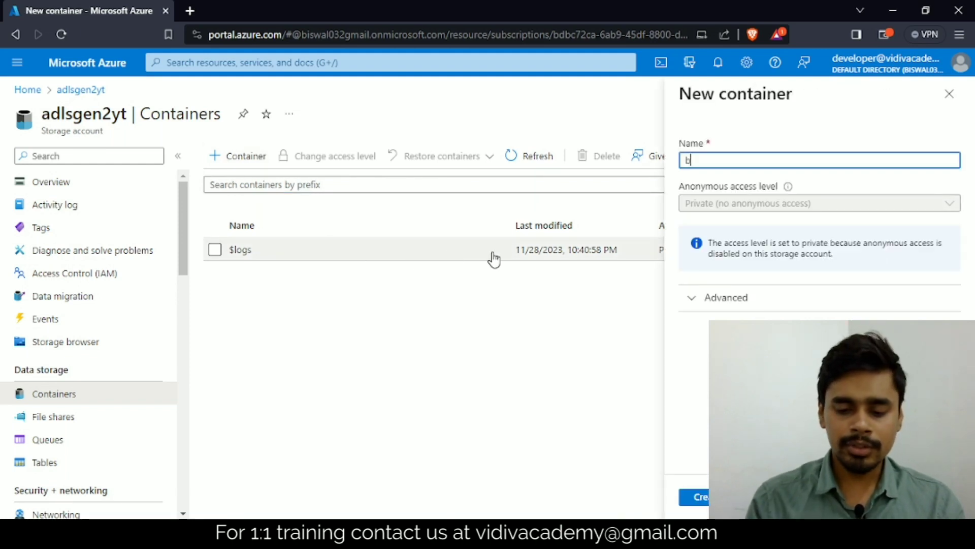
pyautogui.write('ronze')
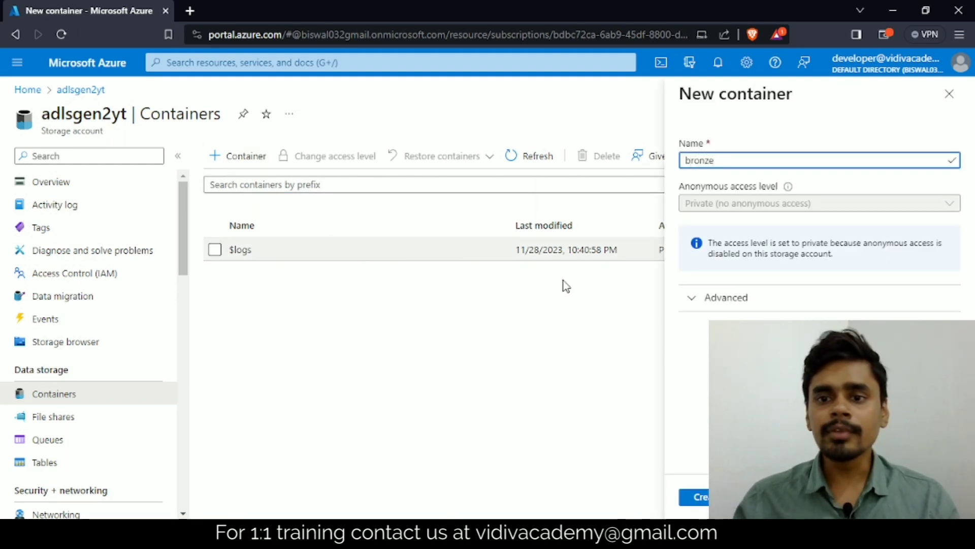
pyautogui.click(691, 496)
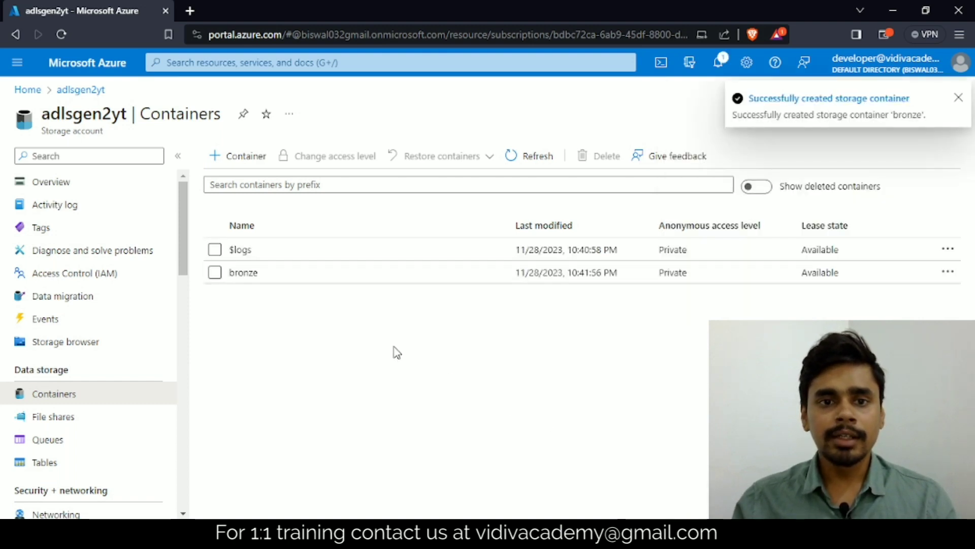
# Step: Open the bronze container and add a directory named raw-data
pyautogui.click(253, 274)
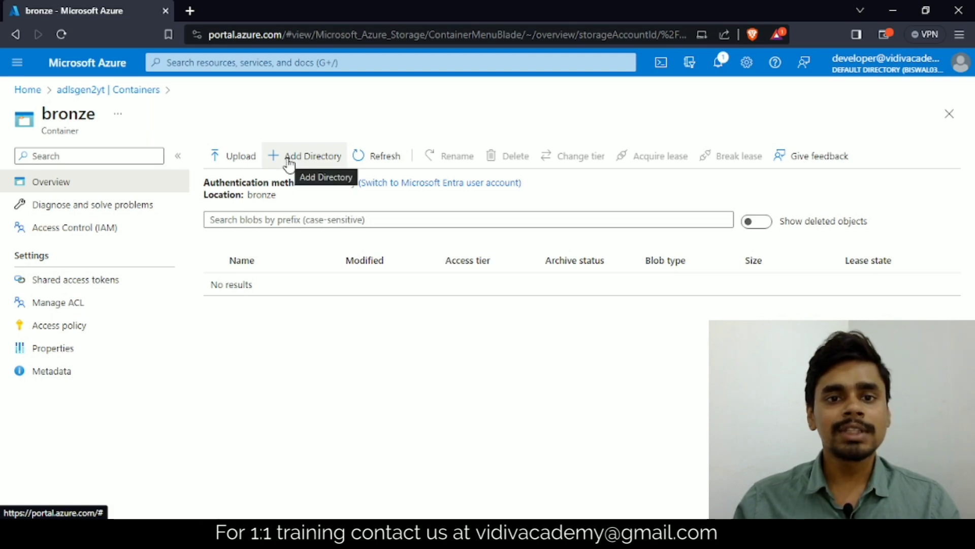
pyautogui.click(288, 163)
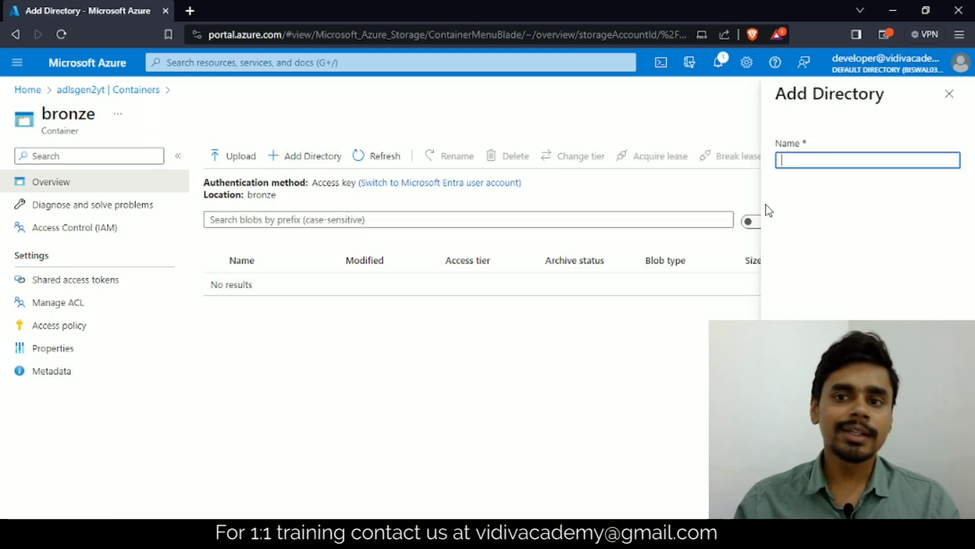
pyautogui.write('raw')
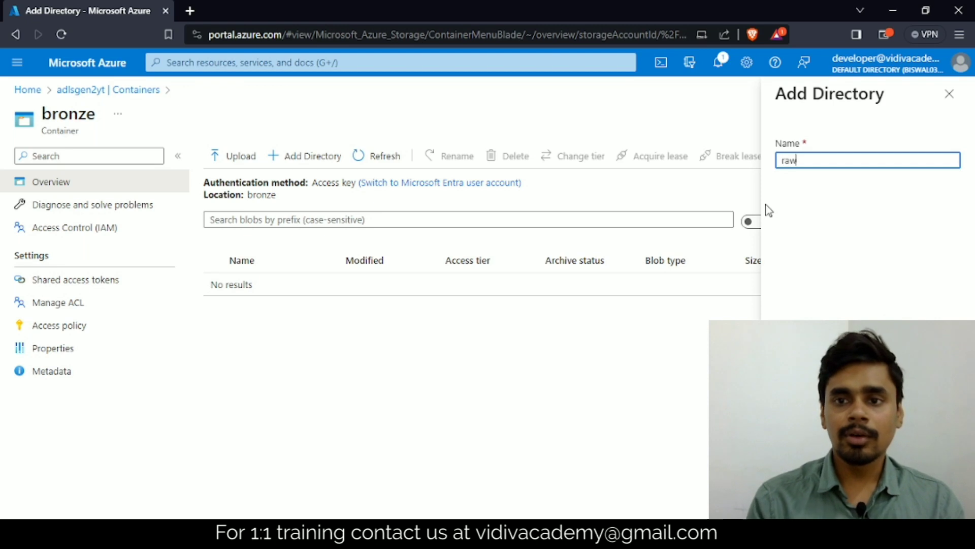
pyautogui.write('-data')
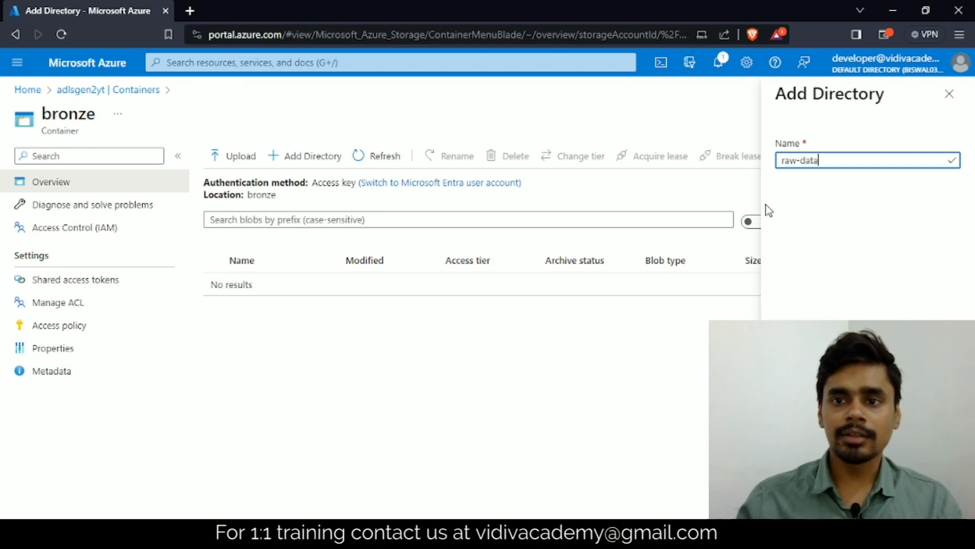
pyautogui.press('Return')
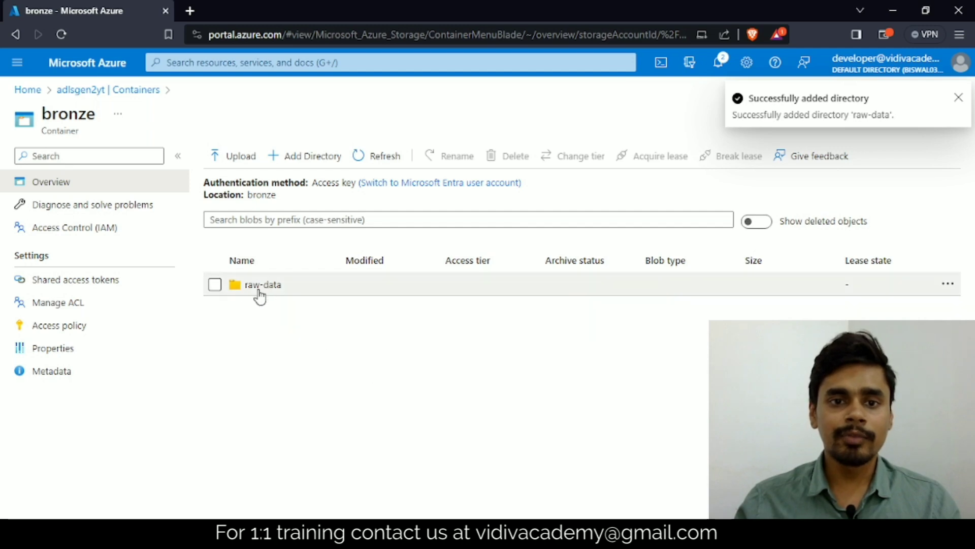
# Step: Add a second directory named processed-data at the root of the bronze container
pyautogui.click(285, 166)
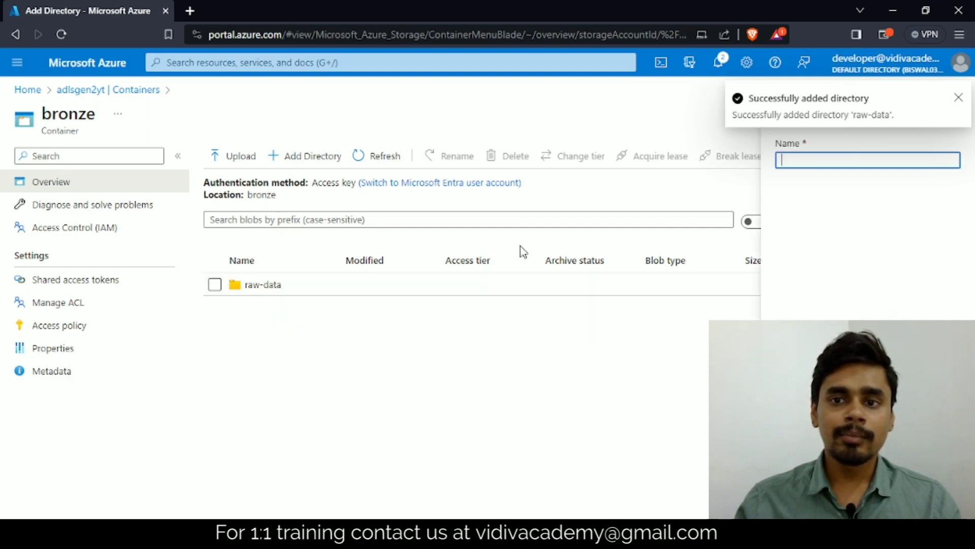
pyautogui.write('p')
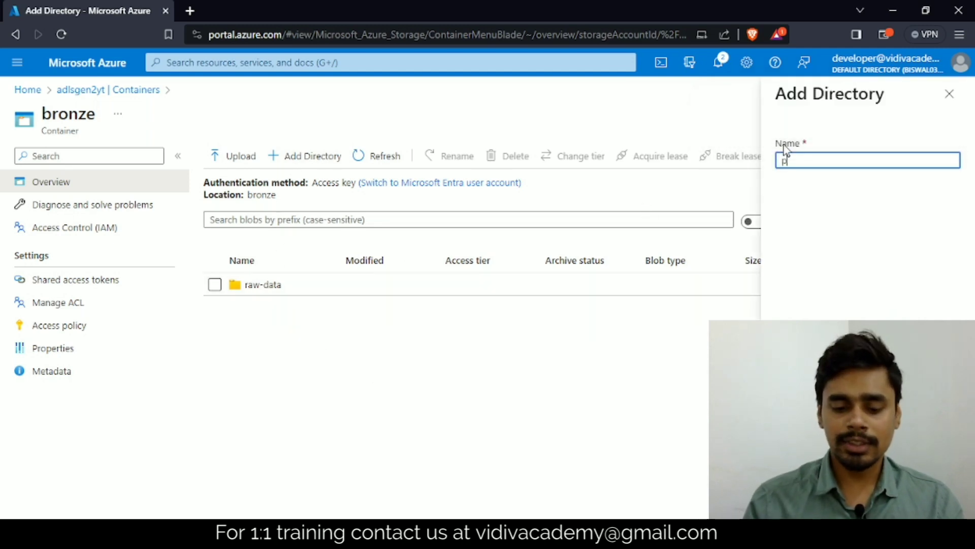
pyautogui.write('roces')
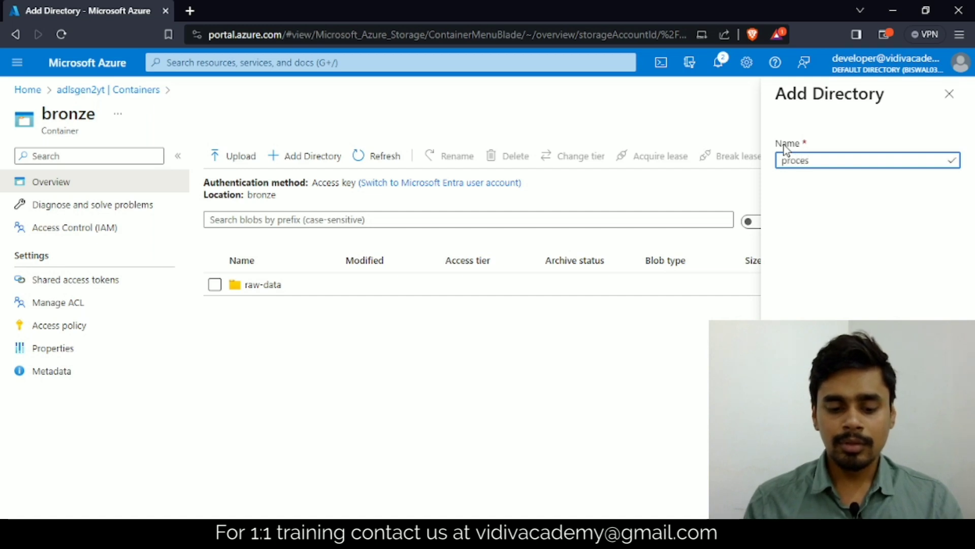
pyautogui.write('sed-data')
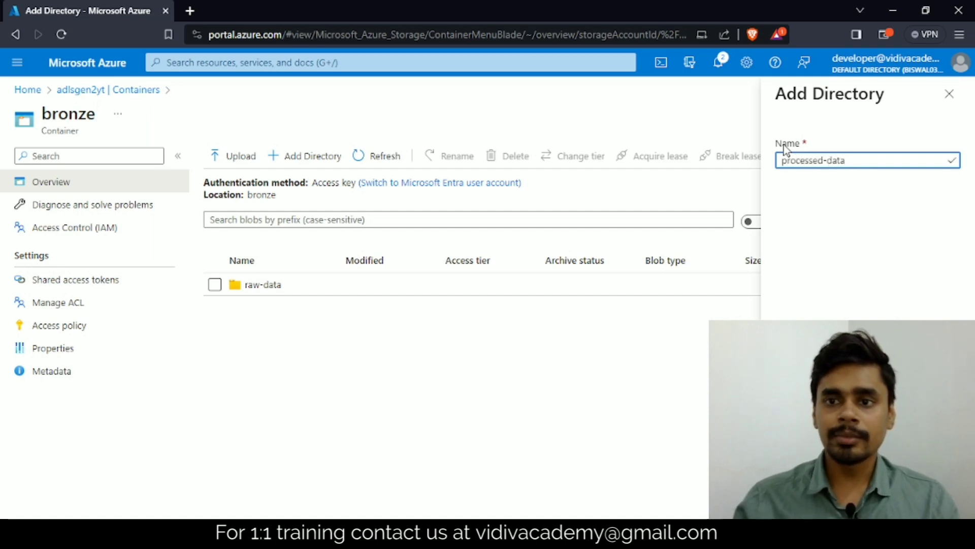
pyautogui.press('Return')
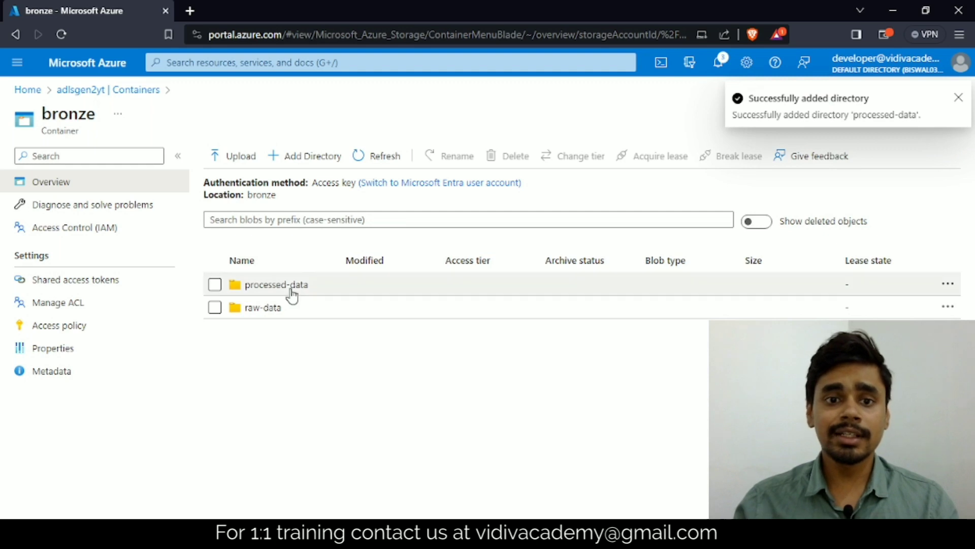
# Step: Add a subdirectory named test1 inside the raw-data directory and open it
pyautogui.click(264, 310)
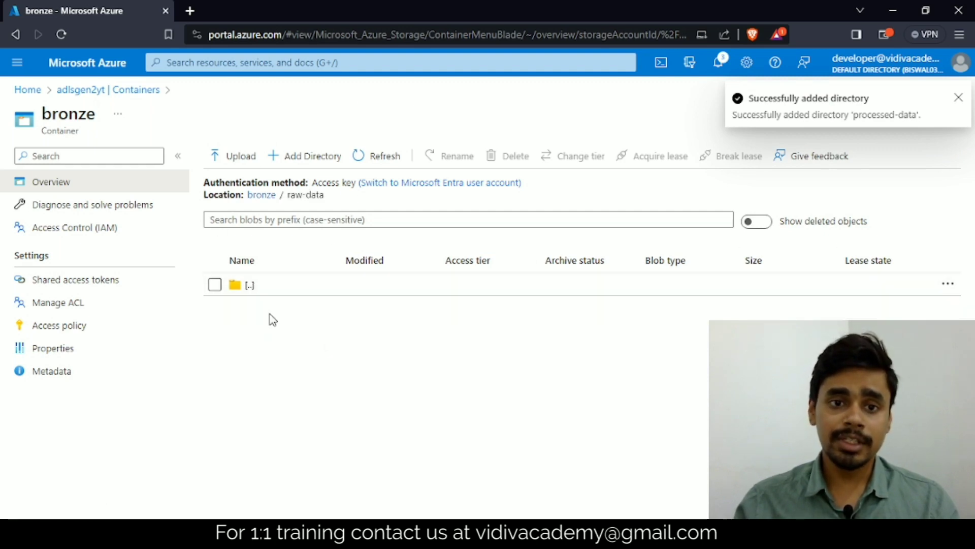
pyautogui.click(297, 156)
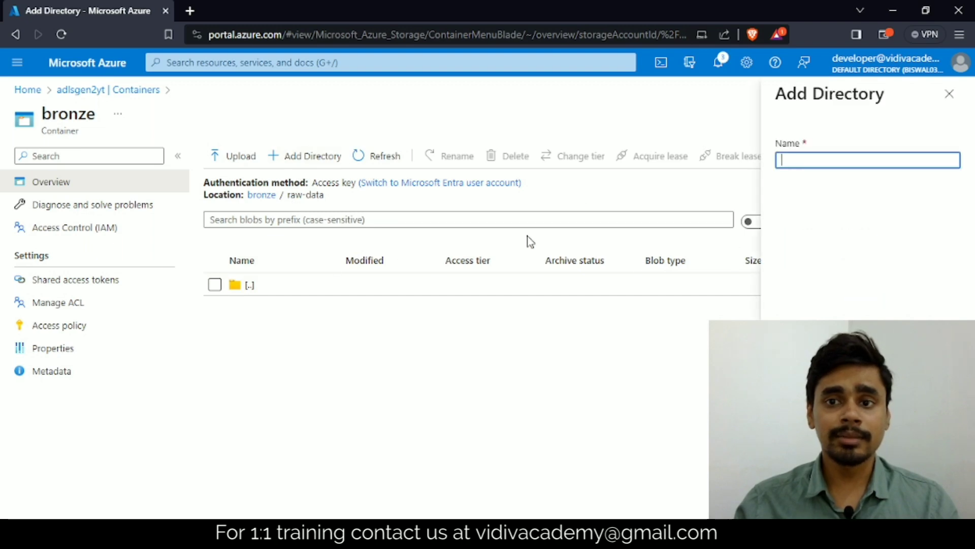
pyautogui.write('test')
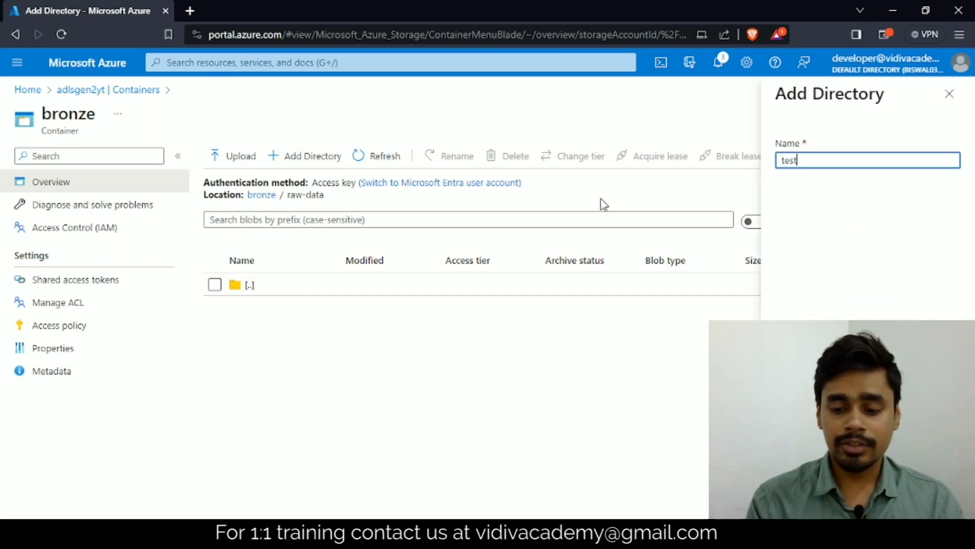
pyautogui.write('1')
pyautogui.press('Return')
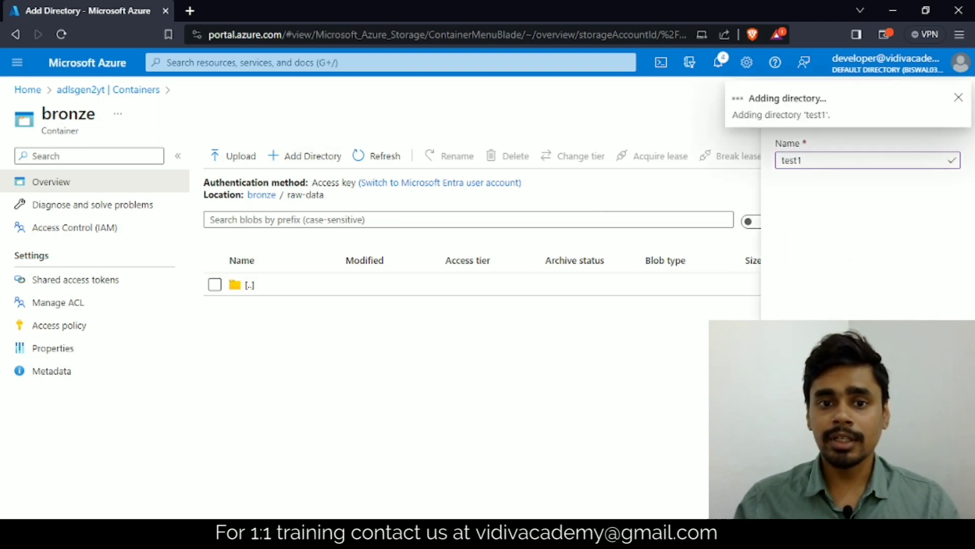
pyautogui.click(310, 311)
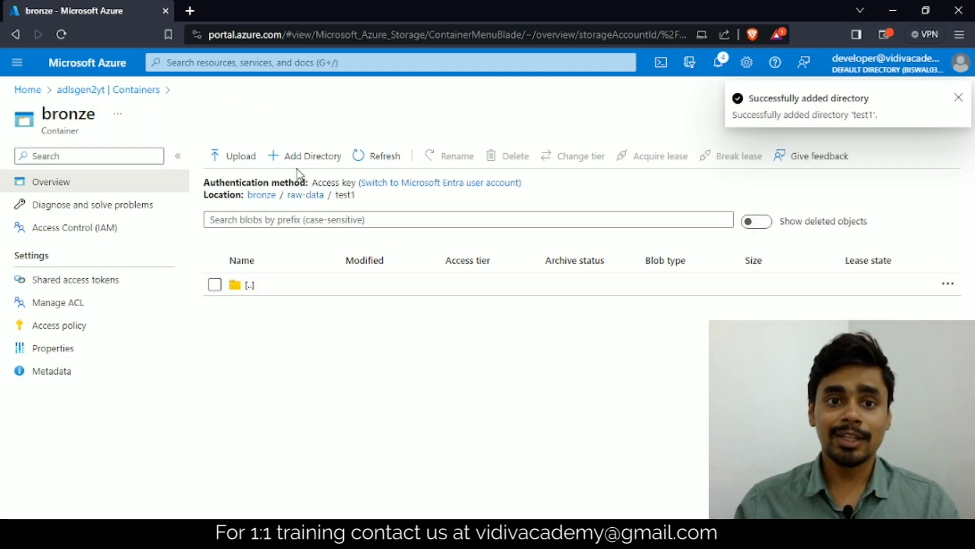
# Step: Upload macbook.jpg from the Datasets folder into the raw-data directory and return to the storage account's container list
pyautogui.click(293, 198)
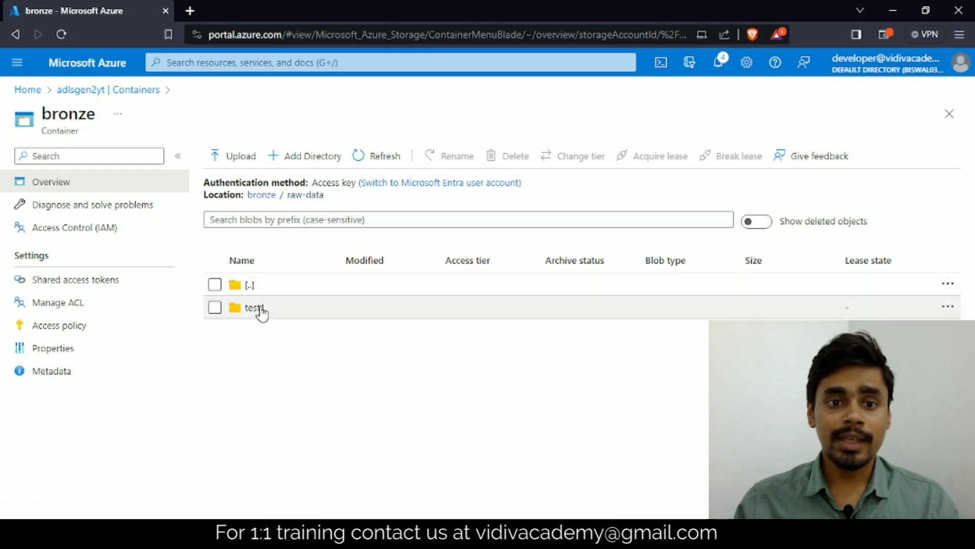
pyautogui.click(222, 162)
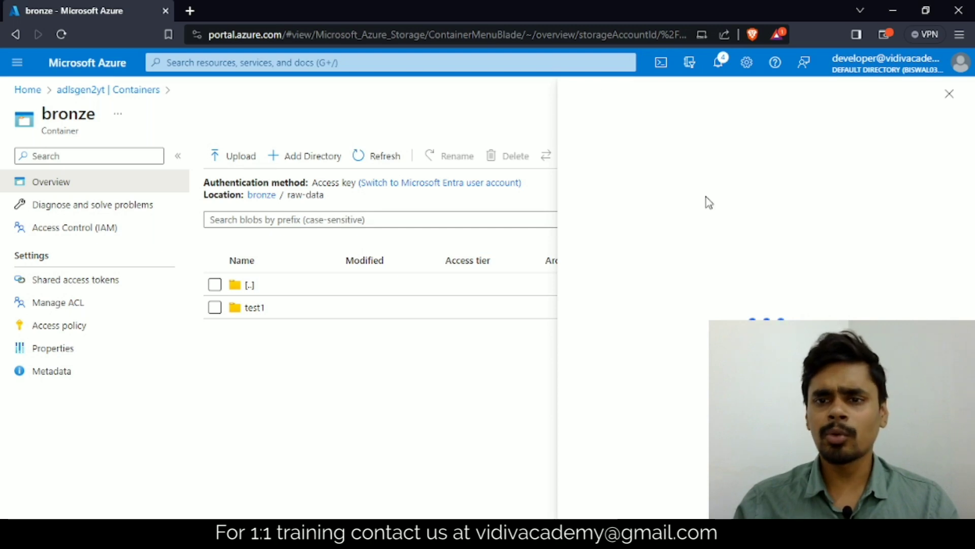
pyautogui.click(762, 237)
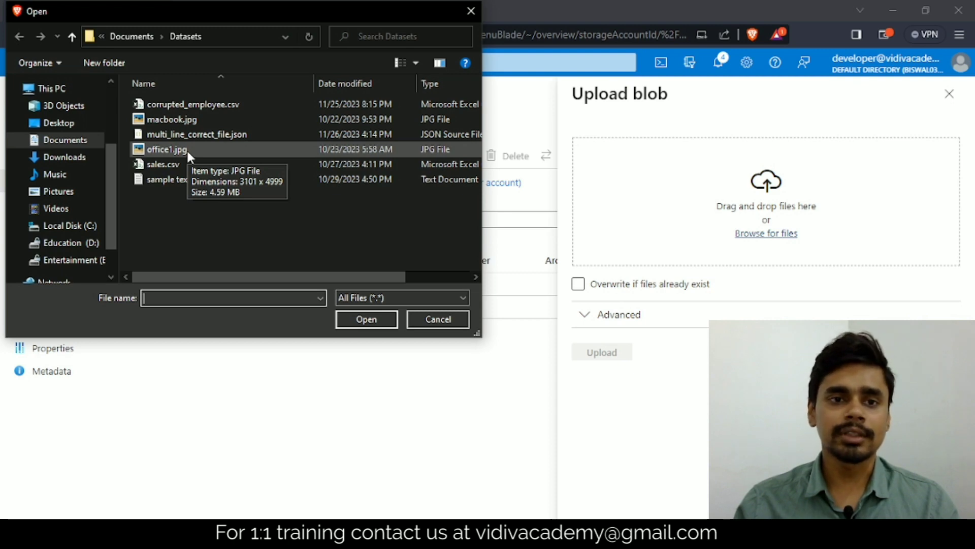
pyautogui.click(178, 120)
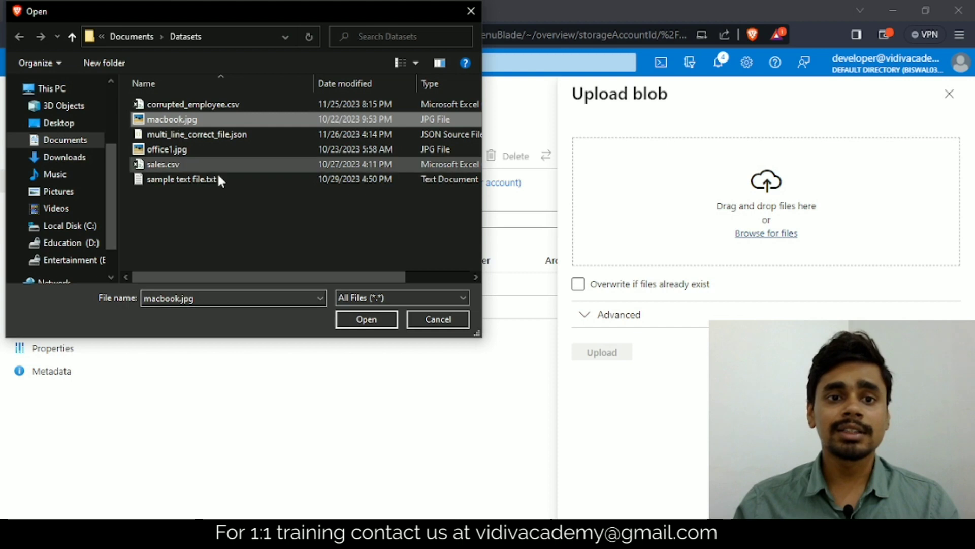
pyautogui.click(388, 318)
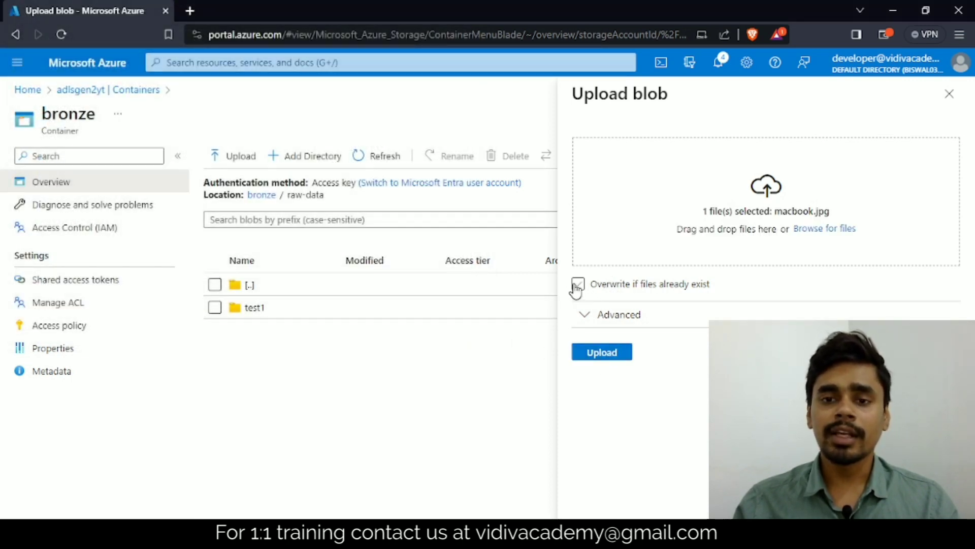
pyautogui.click(601, 354)
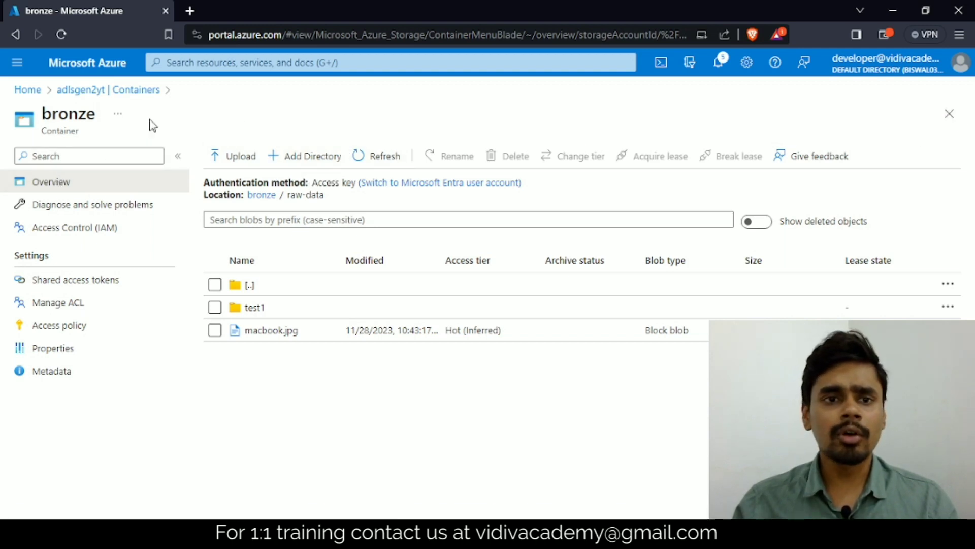
pyautogui.click(115, 92)
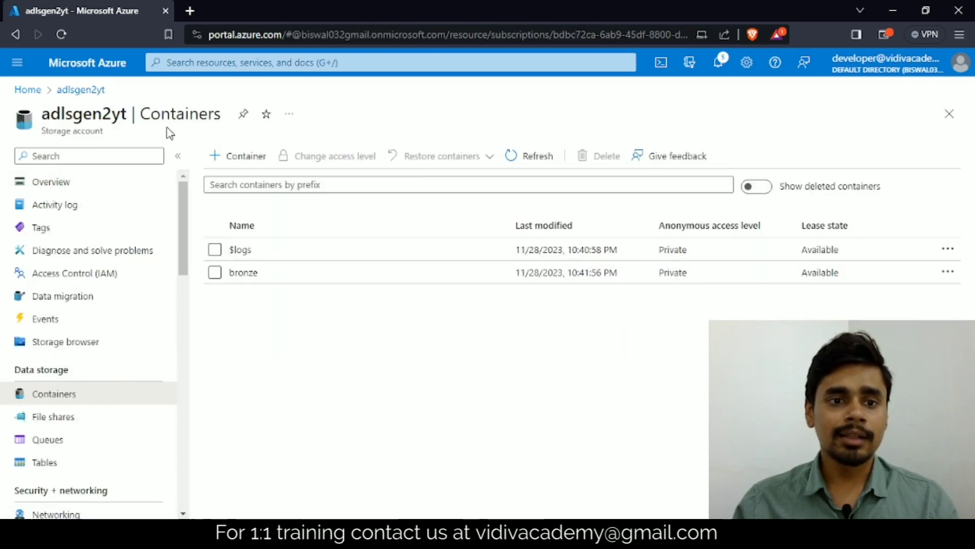